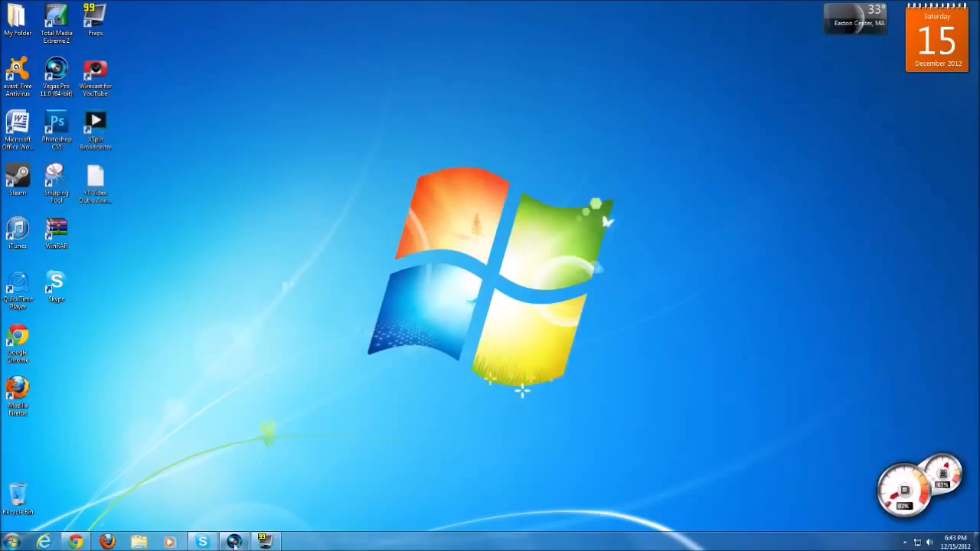
# Step: Switch to Vegas Pro, start importing media and browse to the HD PVR folder in the Videos library
pyautogui.click(234, 542)
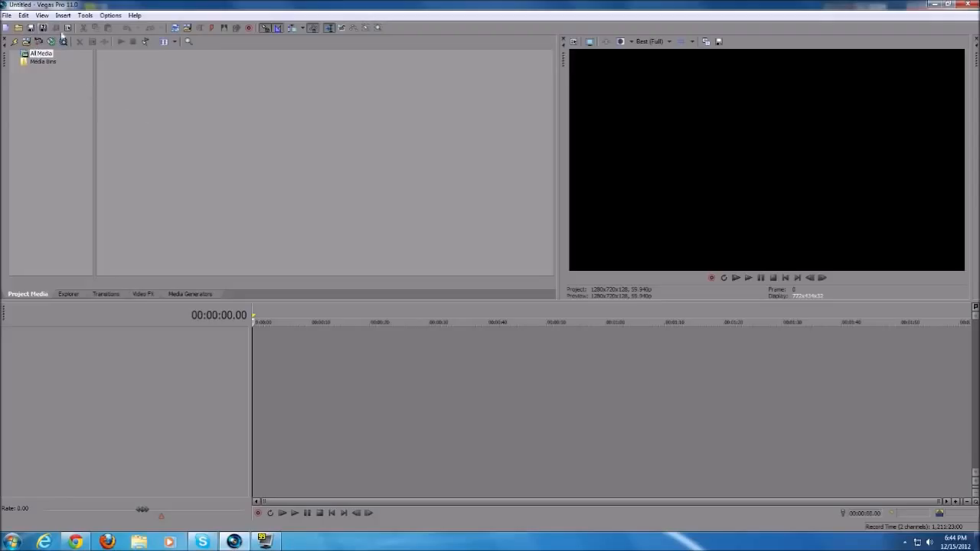
pyautogui.click(186, 29)
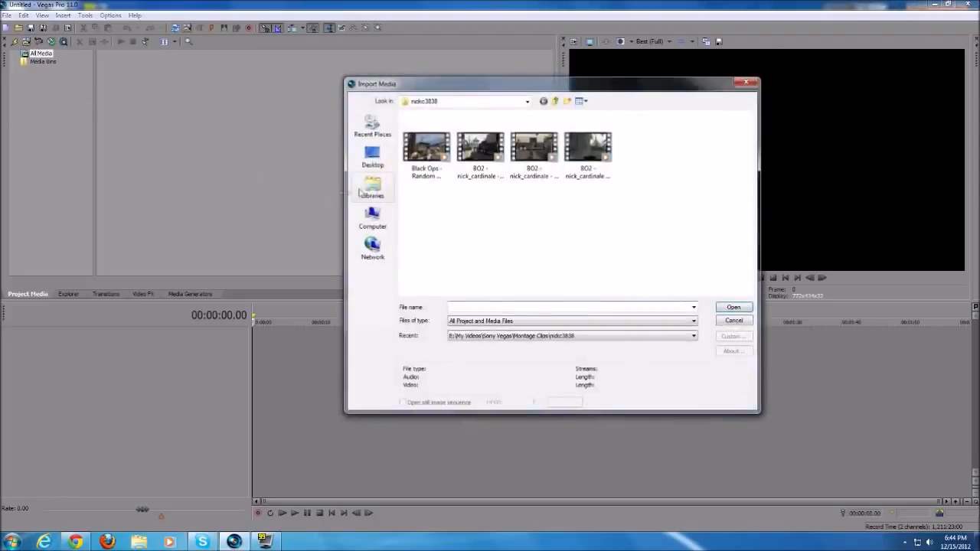
pyautogui.click(371, 188)
pyautogui.doubleClick(450, 164)
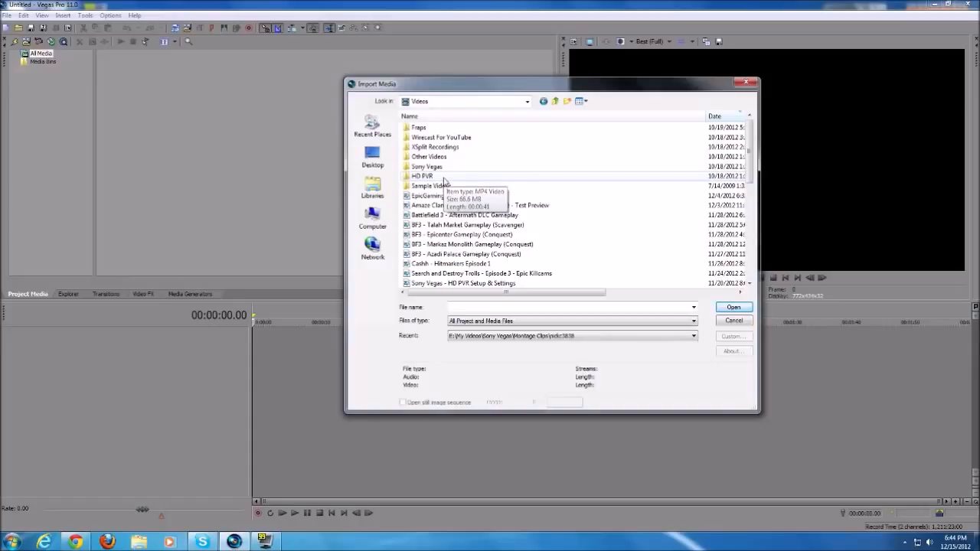
pyautogui.doubleClick(443, 177)
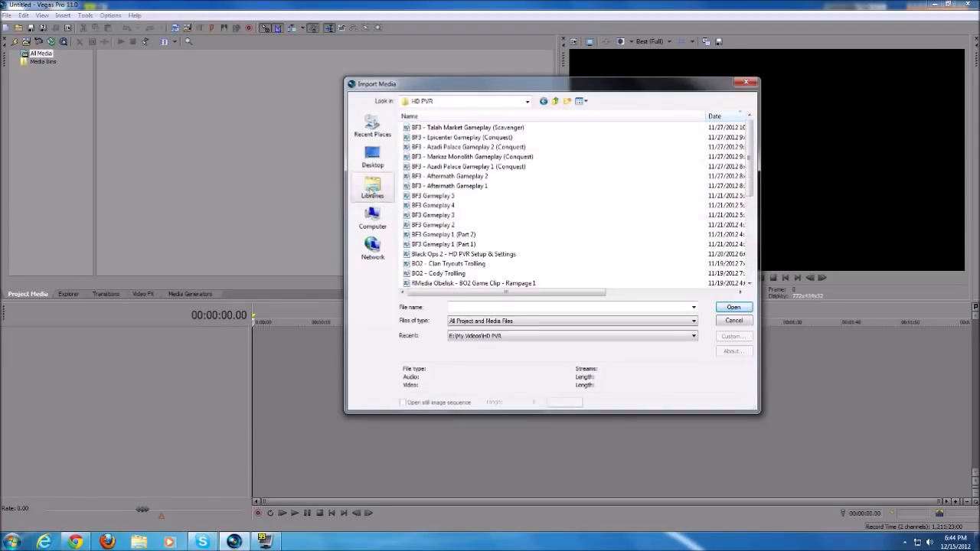
# Step: Import the "1 + Quad Feed with Shotgun (Nuketown 2025)" clip from the Sony Vegas Montage Clips folder in the Videos library
pyautogui.click(372, 190)
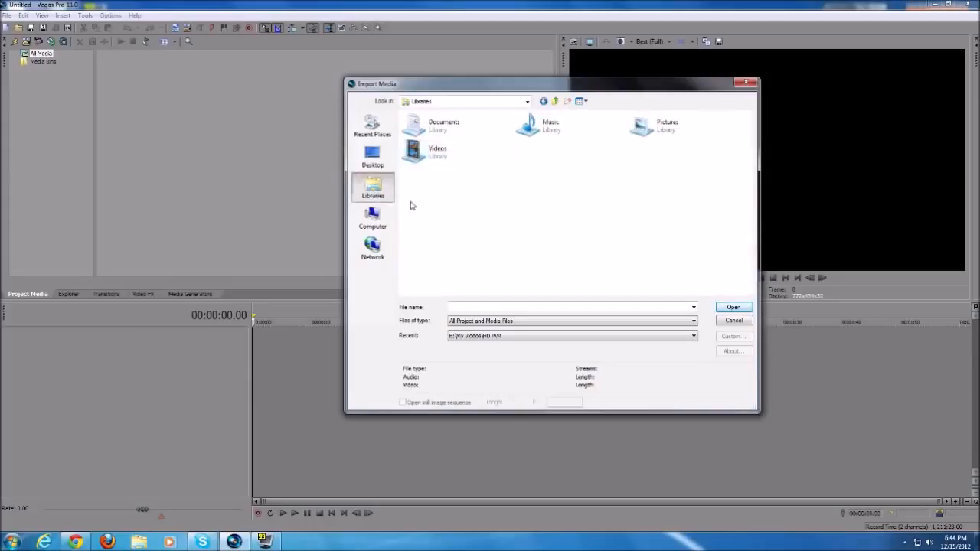
pyautogui.click(453, 156)
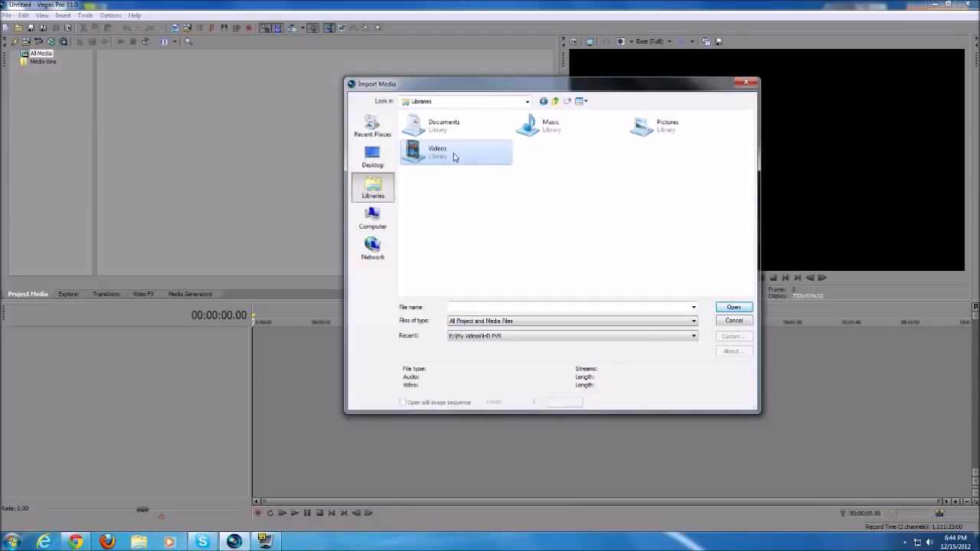
pyautogui.doubleClick(453, 157)
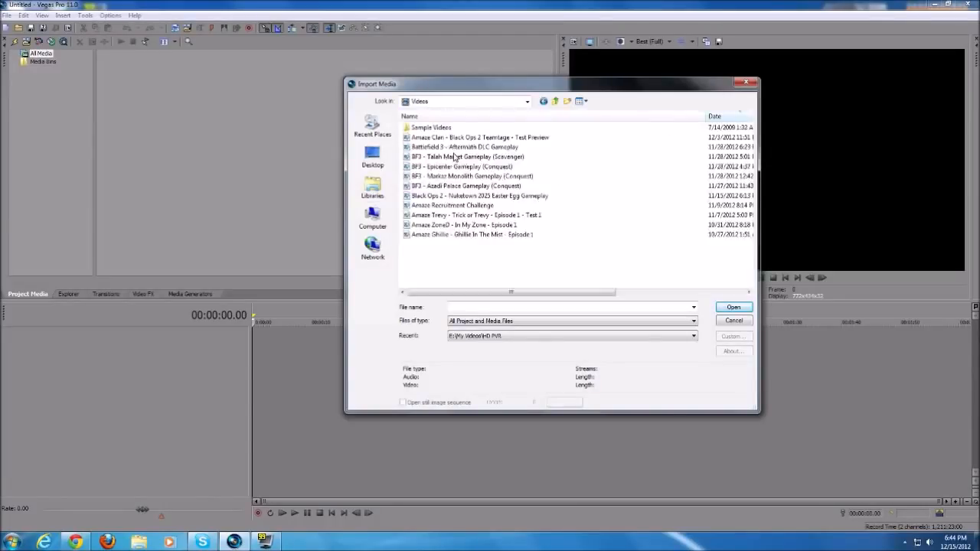
pyautogui.doubleClick(440, 167)
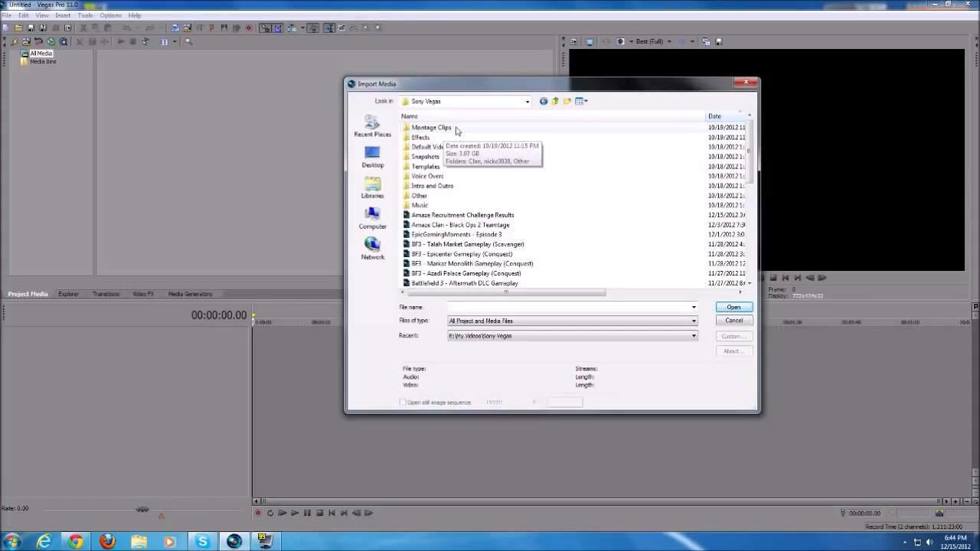
pyautogui.doubleClick(456, 129)
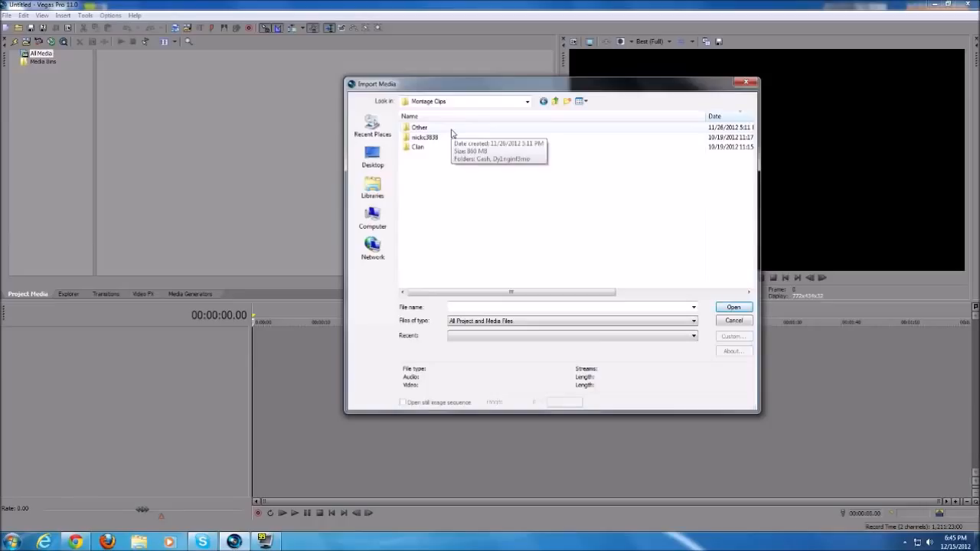
pyautogui.doubleClick(455, 137)
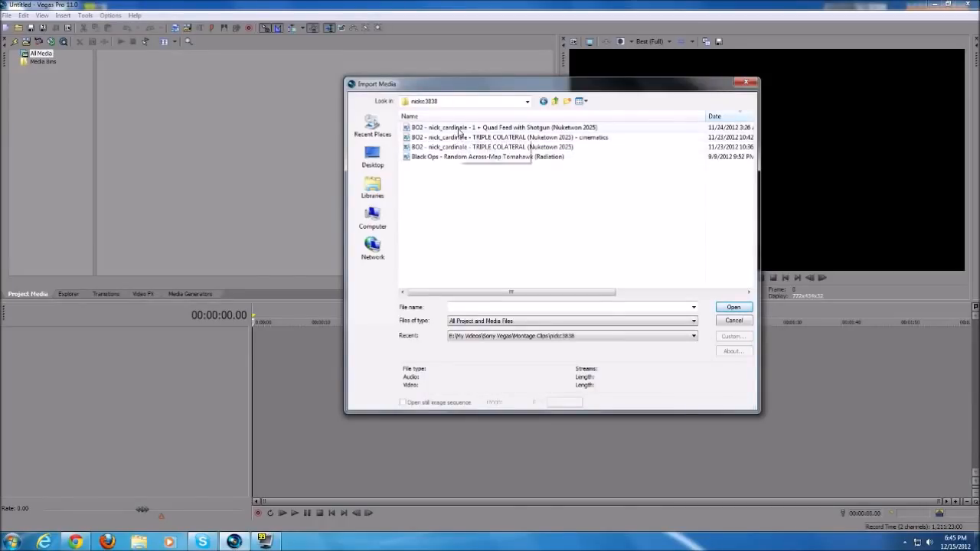
pyautogui.doubleClick(459, 129)
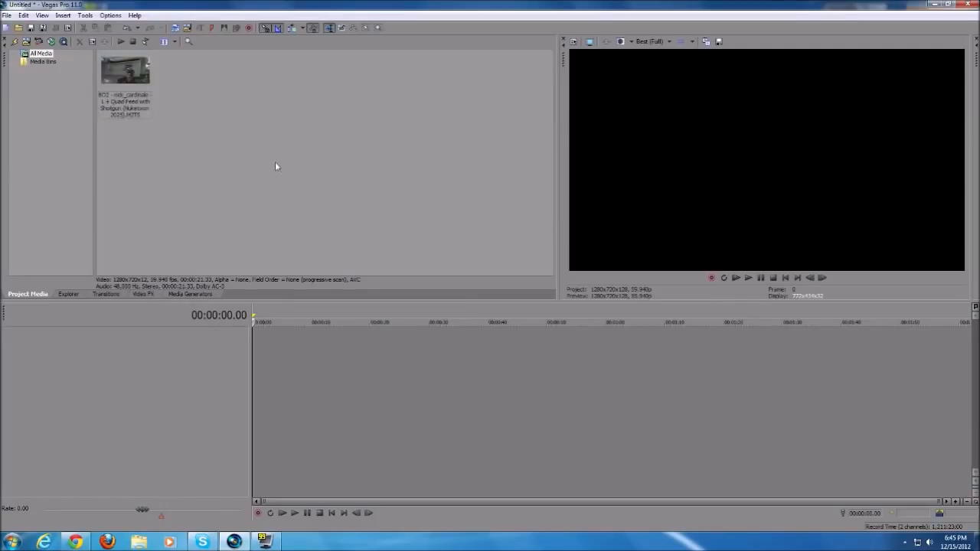
# Step: Place the imported gameplay clip at the start of the timeline and briefly play it
pyautogui.moveTo(124, 71); pyautogui.dragTo(258, 349)
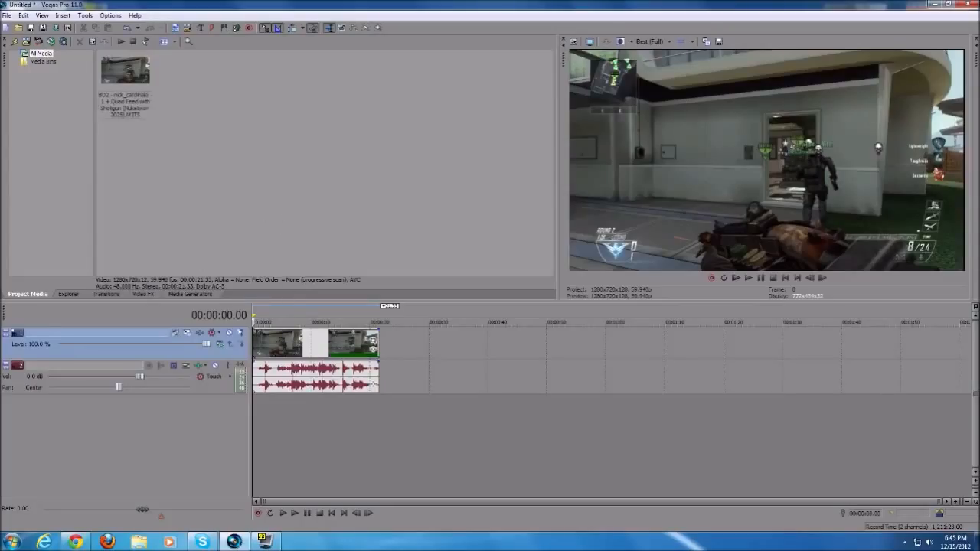
pyautogui.press('space')
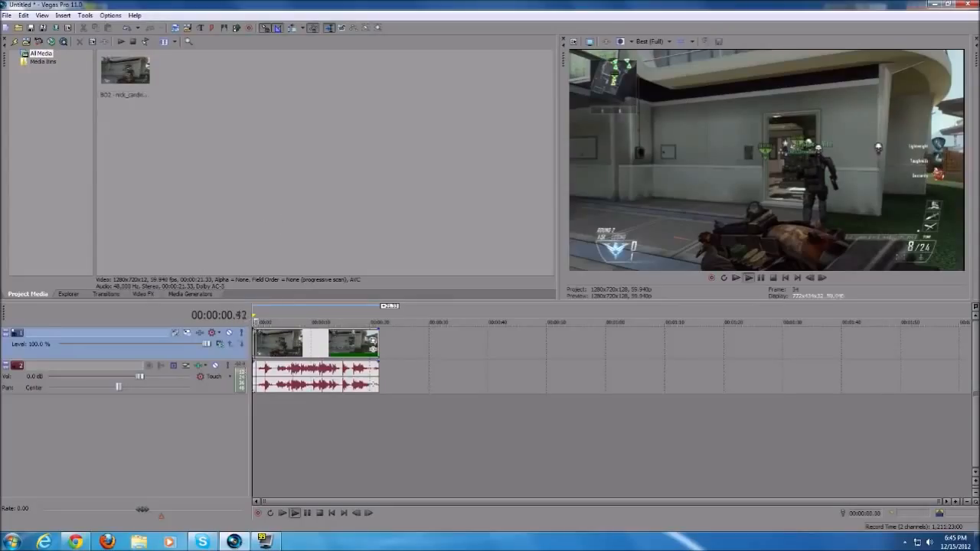
pyautogui.press('space')
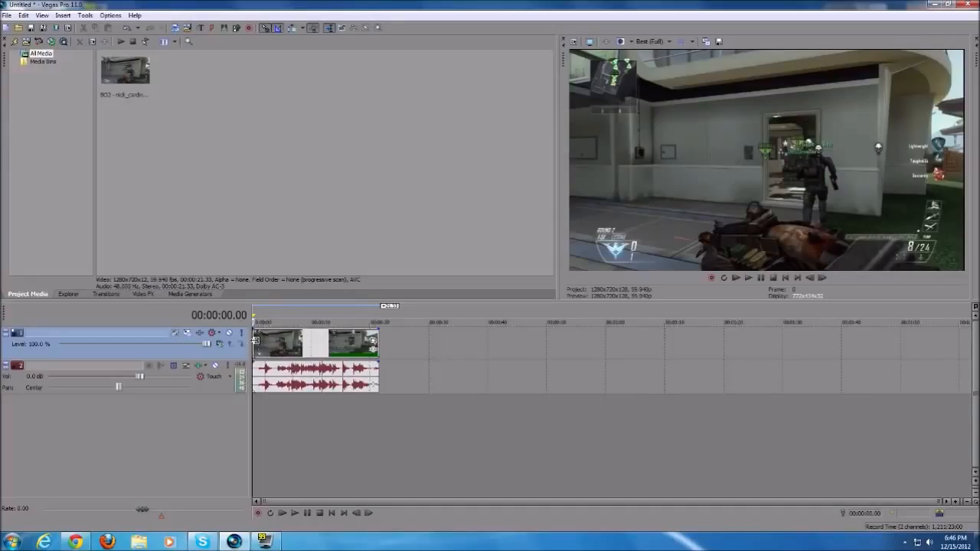
pyautogui.click(301, 219)
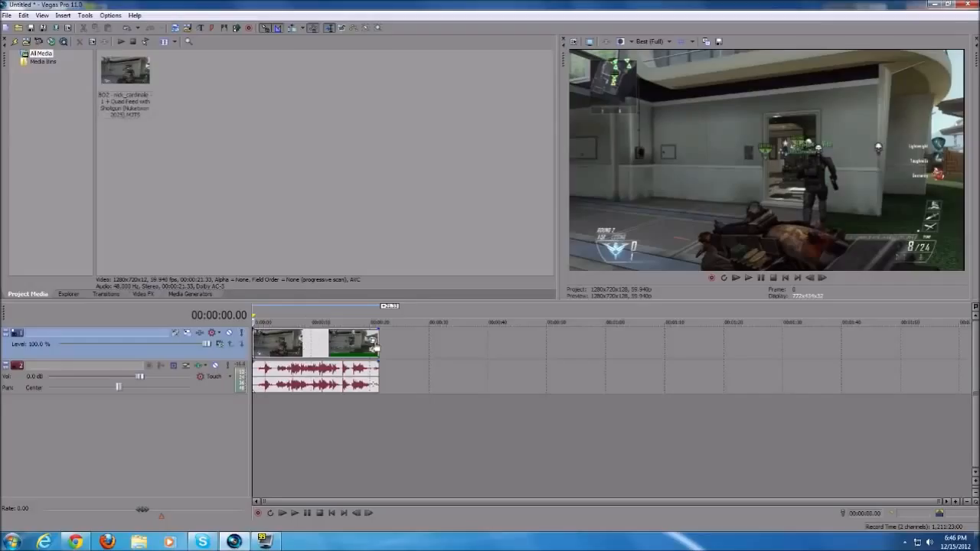
# Step: Open Event Pan/Crop for the video clip and apply the HD PVR preset
pyautogui.click(373, 345)
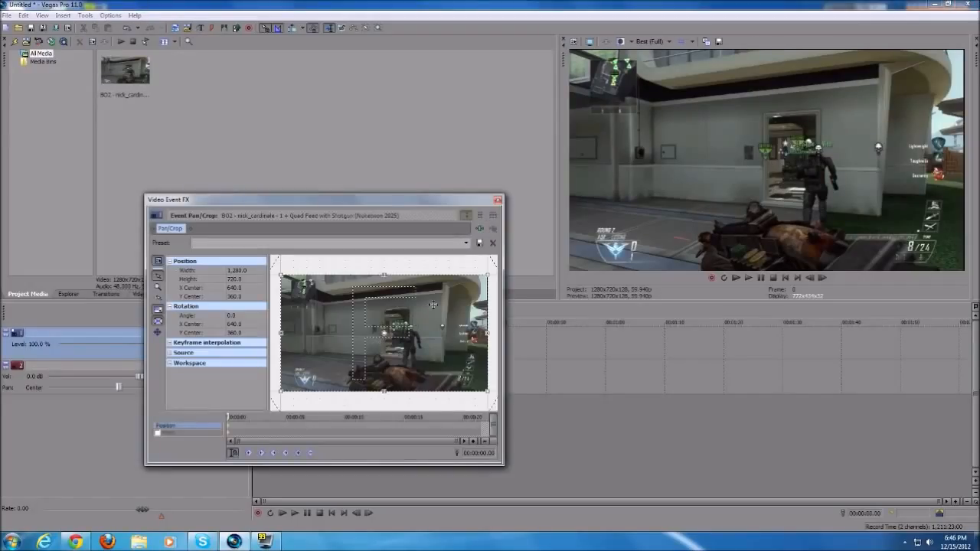
pyautogui.click(466, 244)
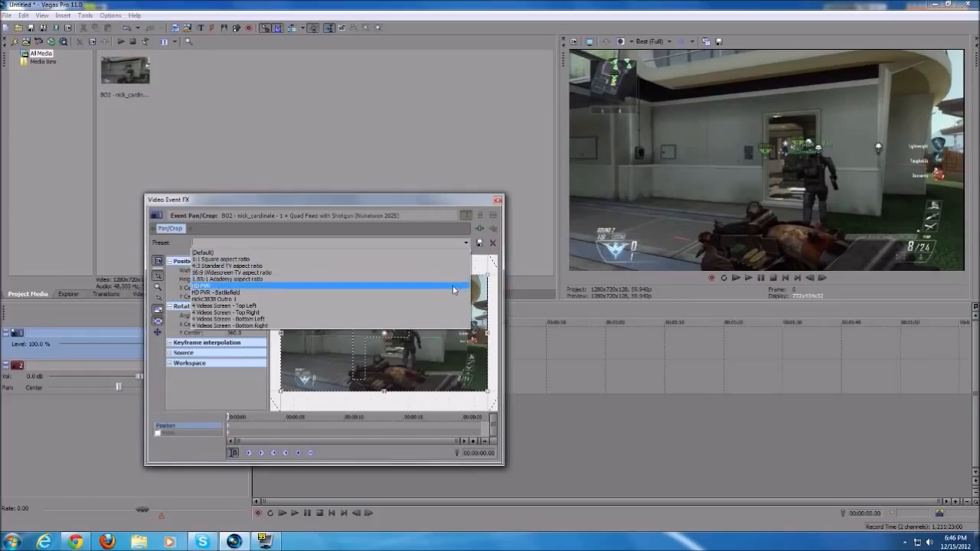
pyautogui.click(453, 285)
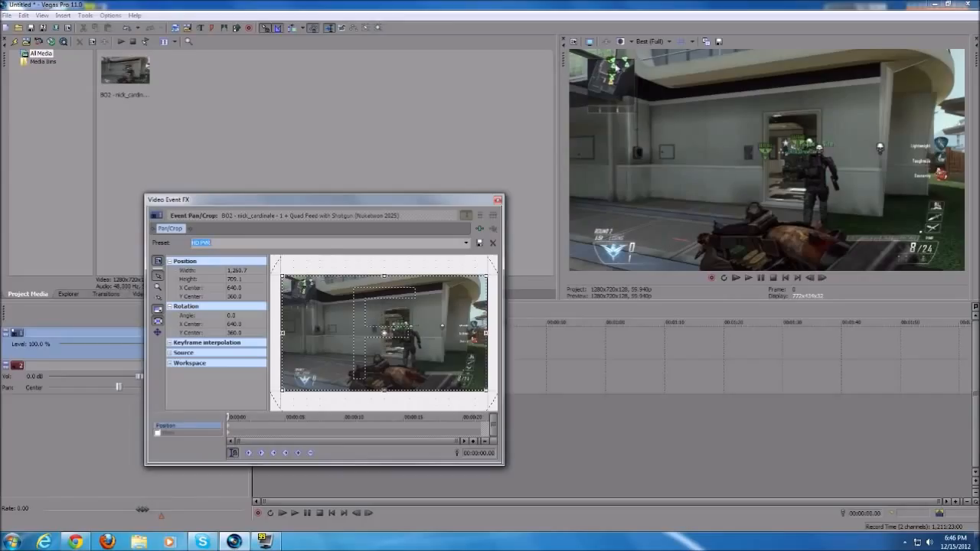
# Step: Reset the crop to the Default preset and manually shrink the crop frame to about 1,267 by 713
pyautogui.click(464, 244)
pyautogui.click(459, 246)
pyautogui.click(468, 245)
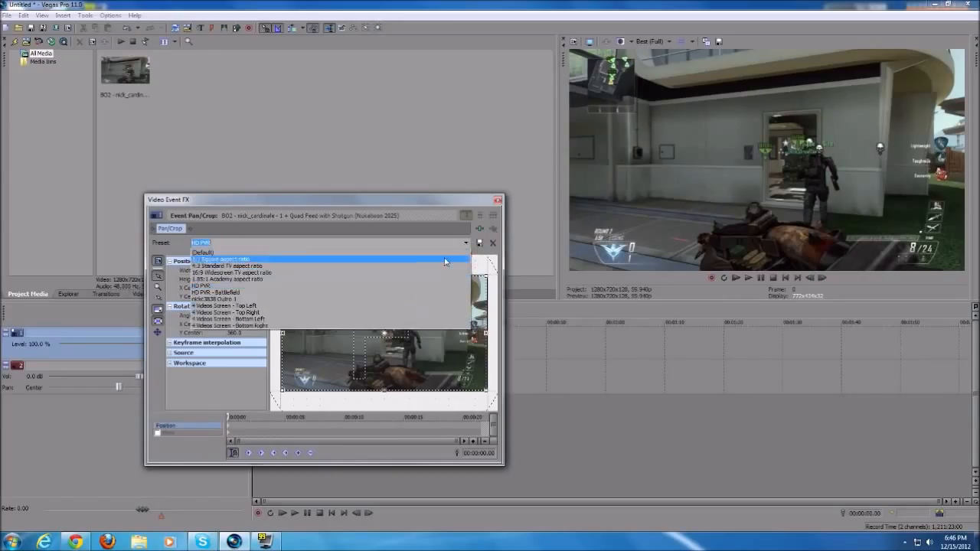
pyautogui.click(445, 252)
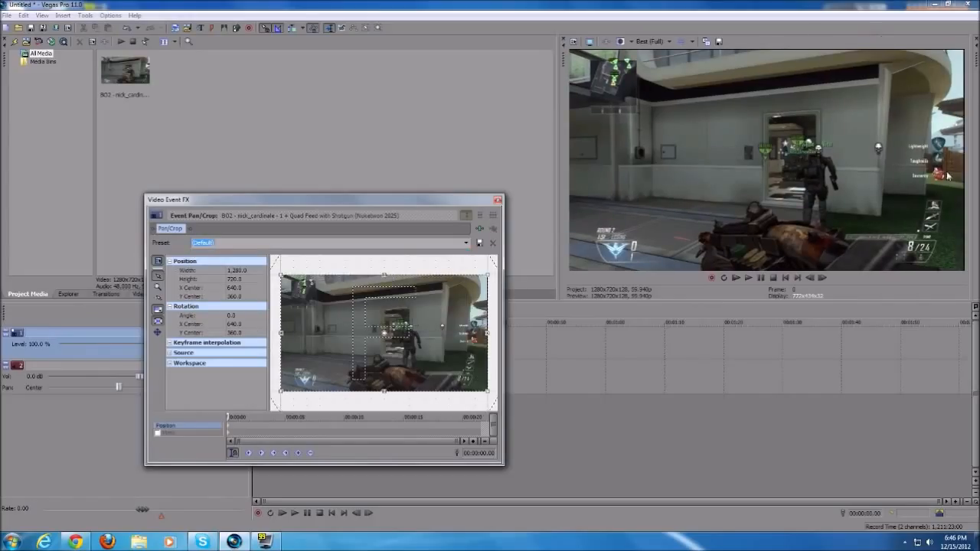
pyautogui.moveTo(486, 274); pyautogui.dragTo(488, 277)
pyautogui.moveTo(488, 276); pyautogui.dragTo(488, 277)
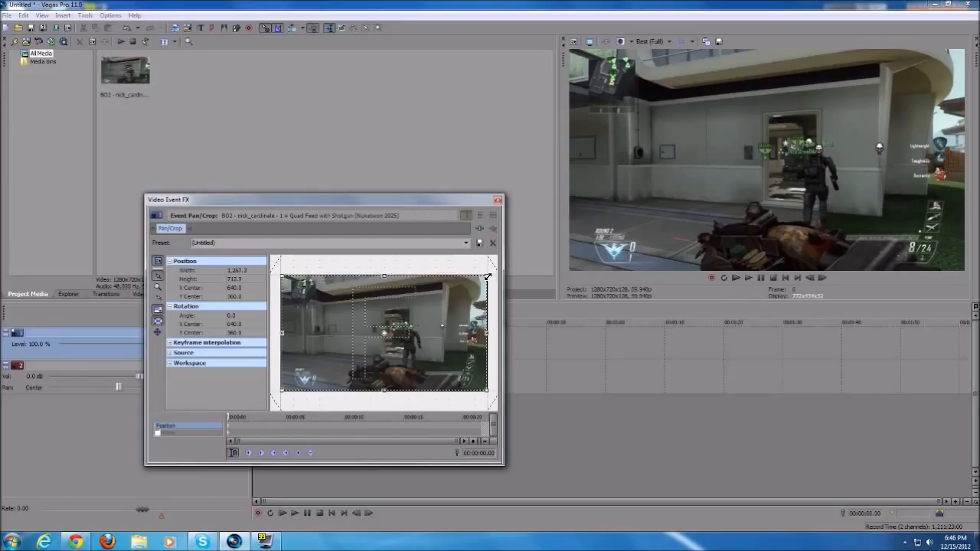
# Step: Choose the HD PVR preset for the crop again and close the Video Event FX window
pyautogui.click(466, 244)
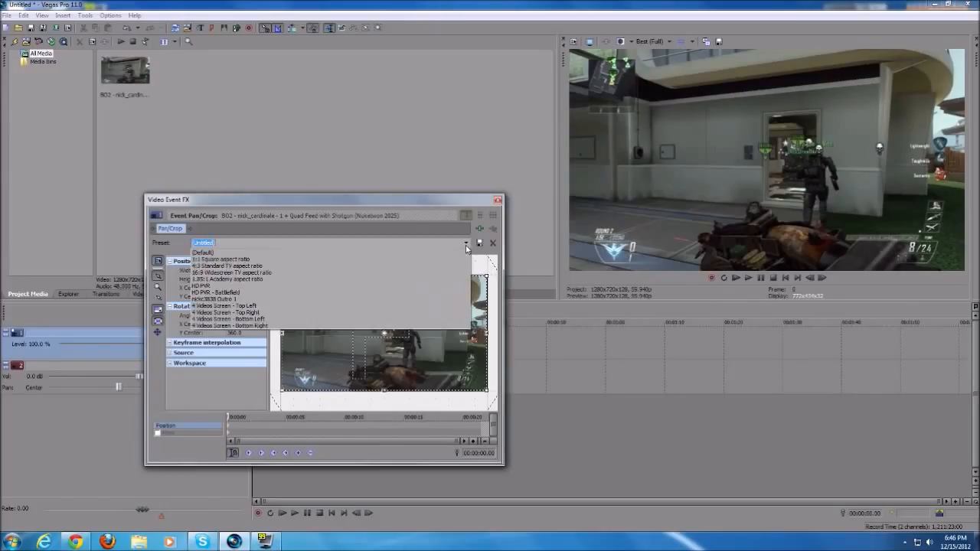
pyautogui.click(454, 288)
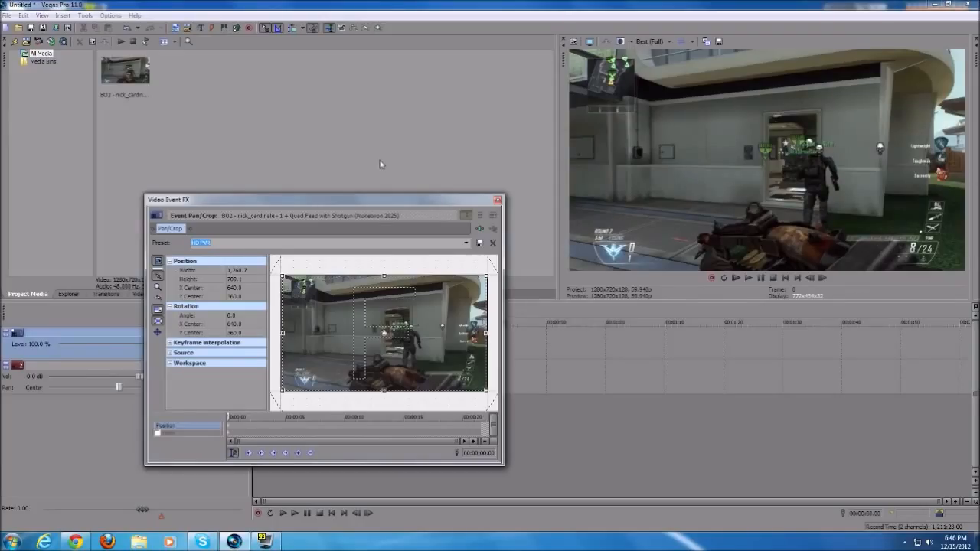
pyautogui.click(498, 200)
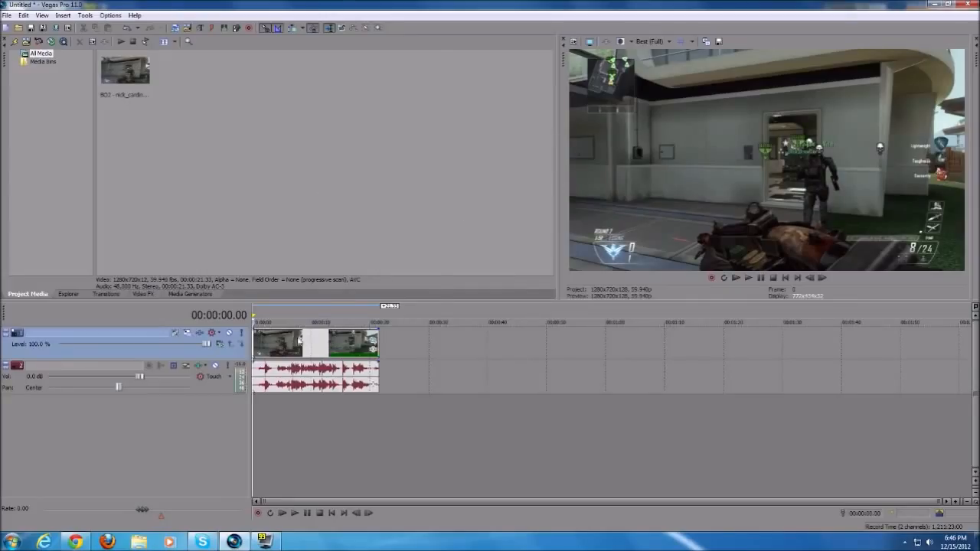
# Step: Enable Reduce Interlace Flicker and Disable Resample for the video event
pyautogui.rightClick(299, 340)
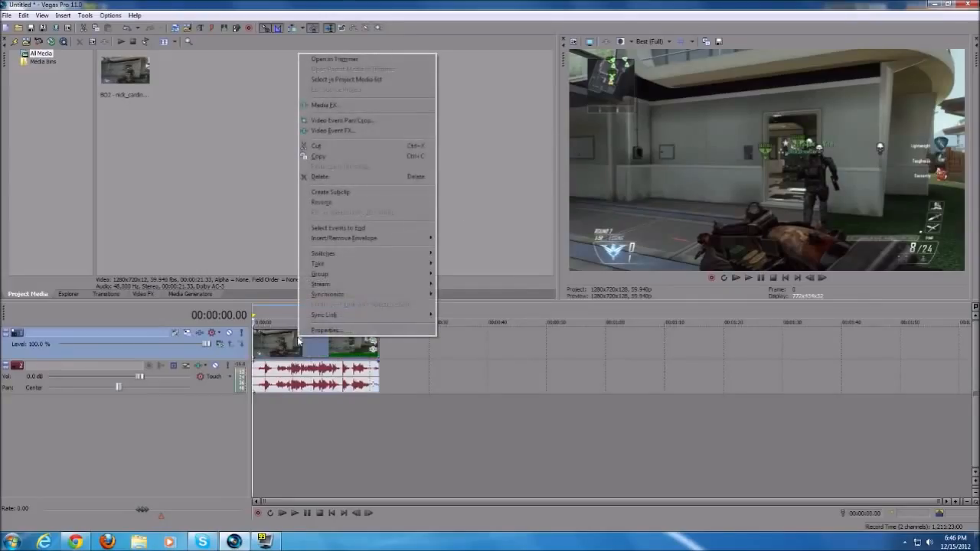
pyautogui.moveTo(351, 253)
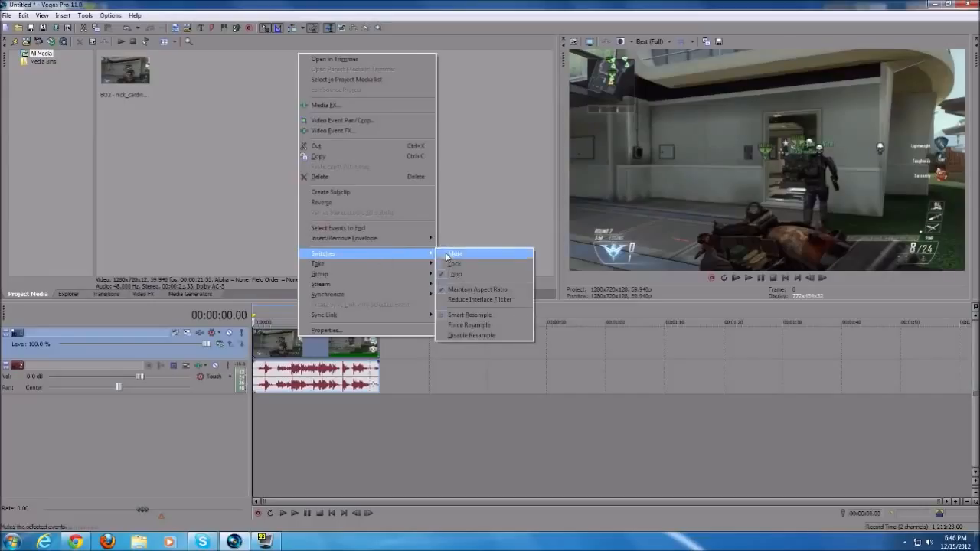
pyautogui.click(492, 299)
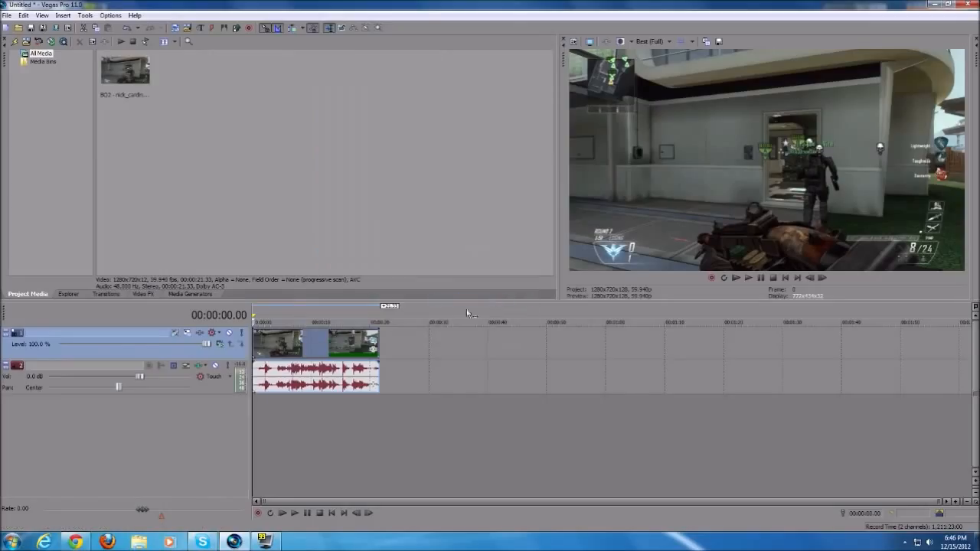
pyautogui.rightClick(356, 333)
pyautogui.moveTo(389, 254)
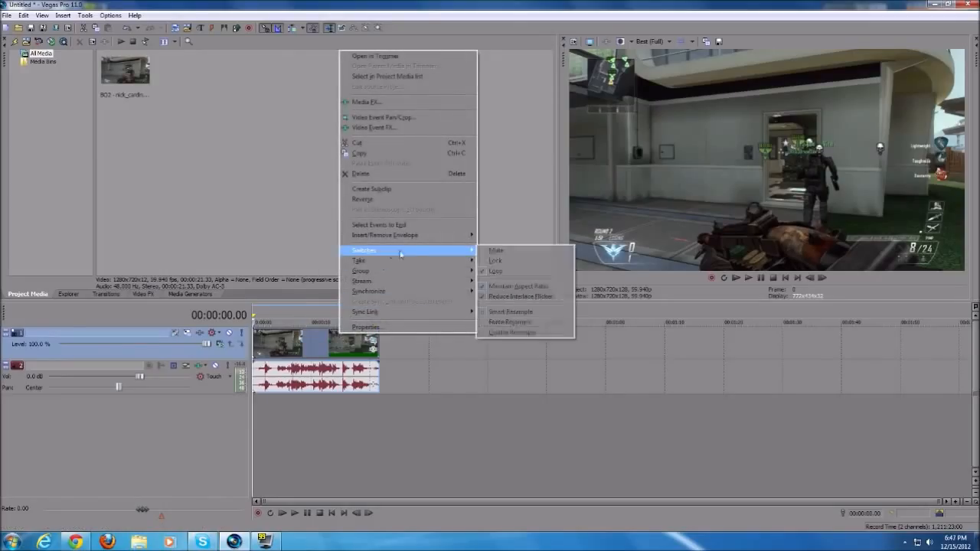
pyautogui.click(526, 330)
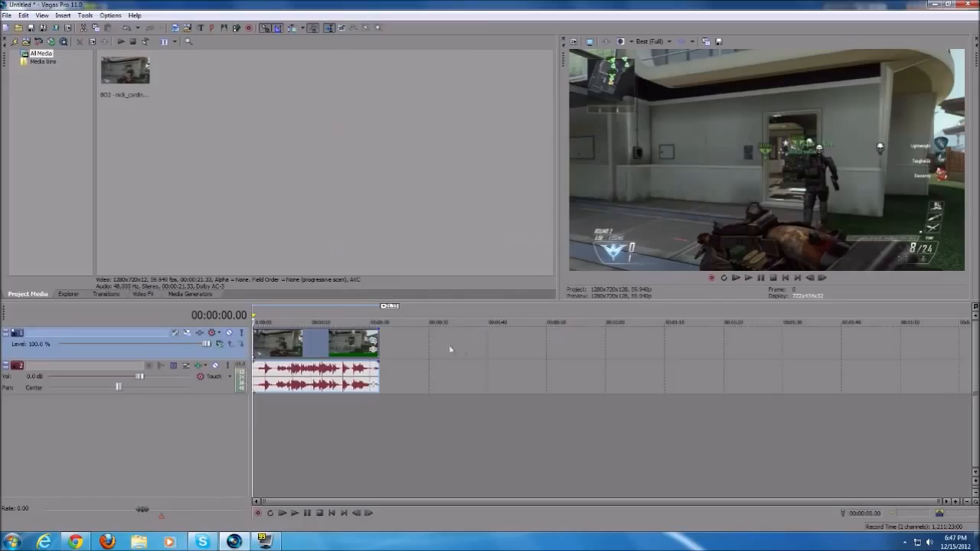
# Step: Preview the clip's frames at about 14 and 6 seconds, and return the playback cursor to the start
pyautogui.click(309, 314)
pyautogui.click(335, 316)
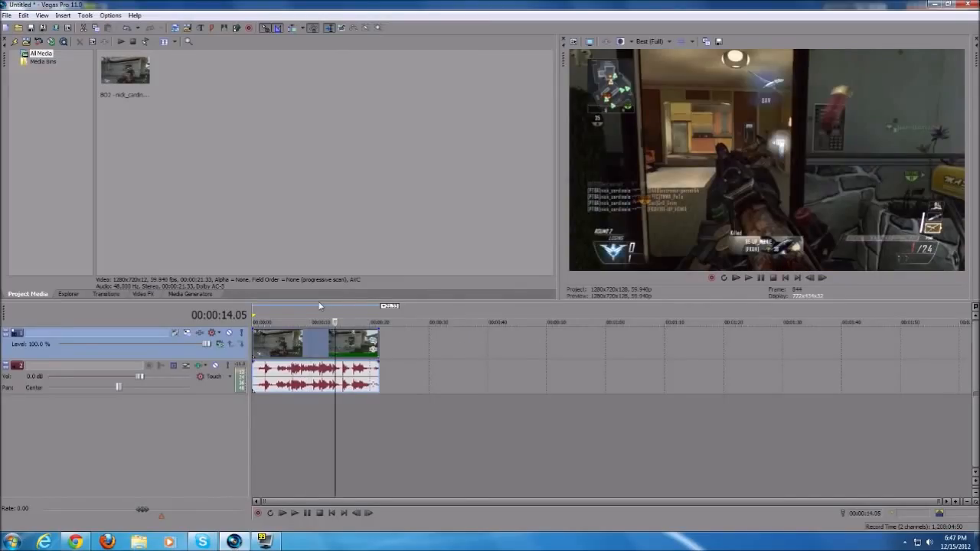
pyautogui.click(288, 316)
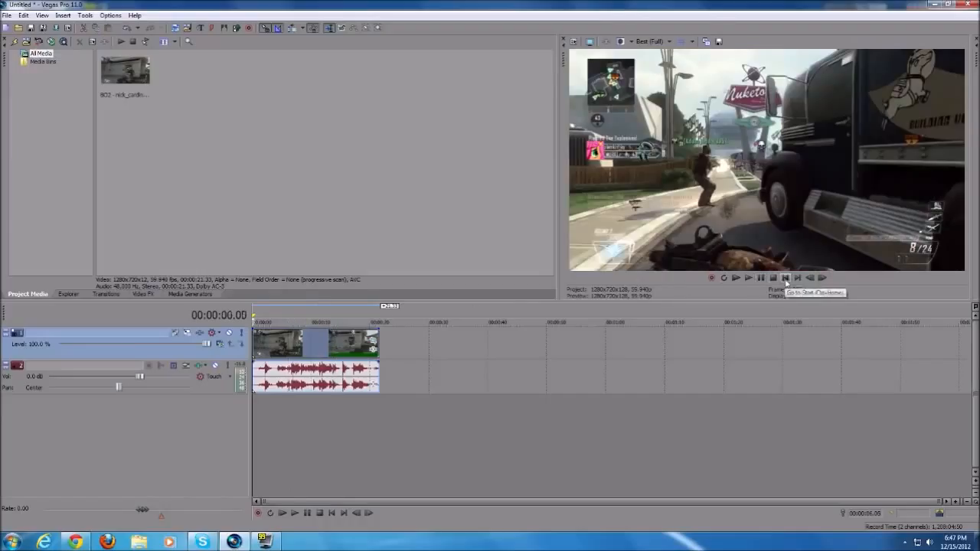
pyautogui.click(785, 278)
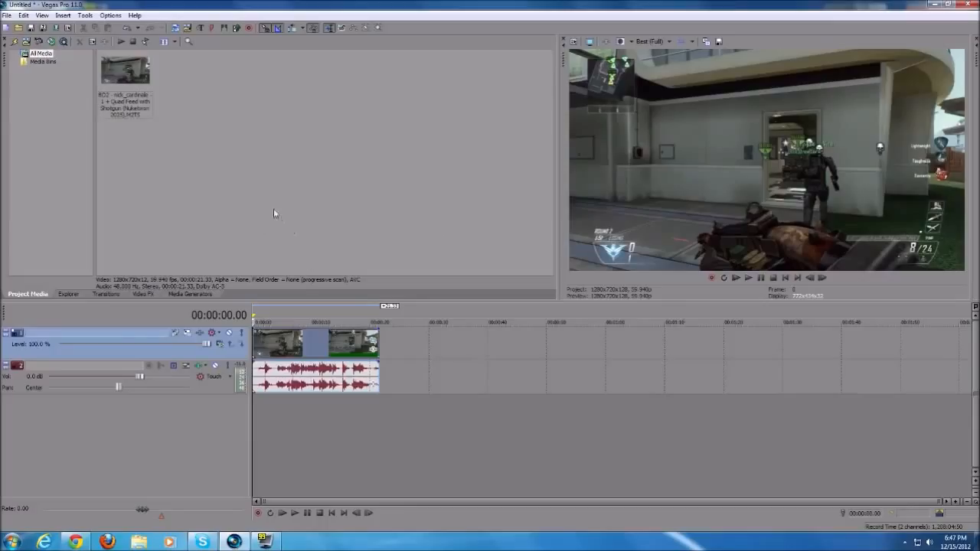
# Step: Insert a new video track above the gameplay clip and place a black Solid Color generated event at its start
pyautogui.rightClick(203, 429)
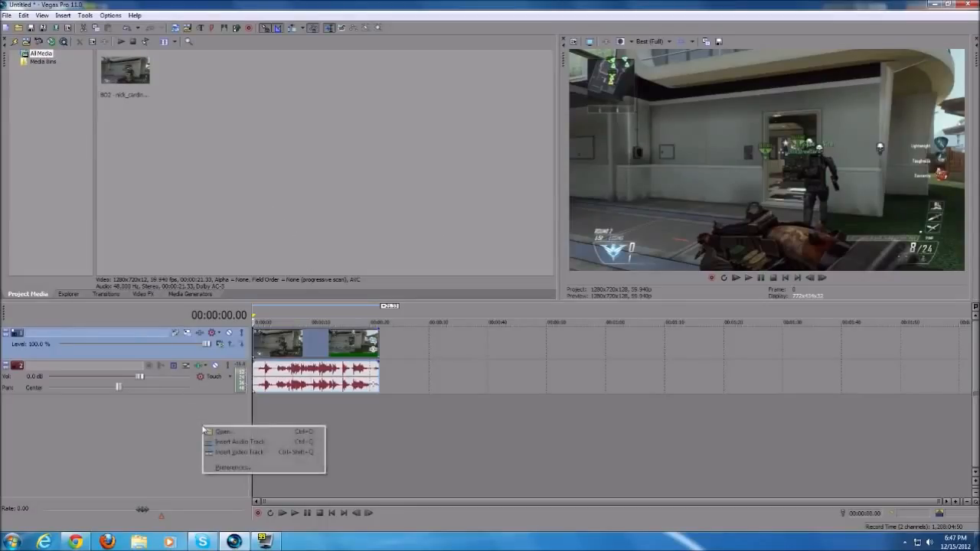
pyautogui.click(246, 452)
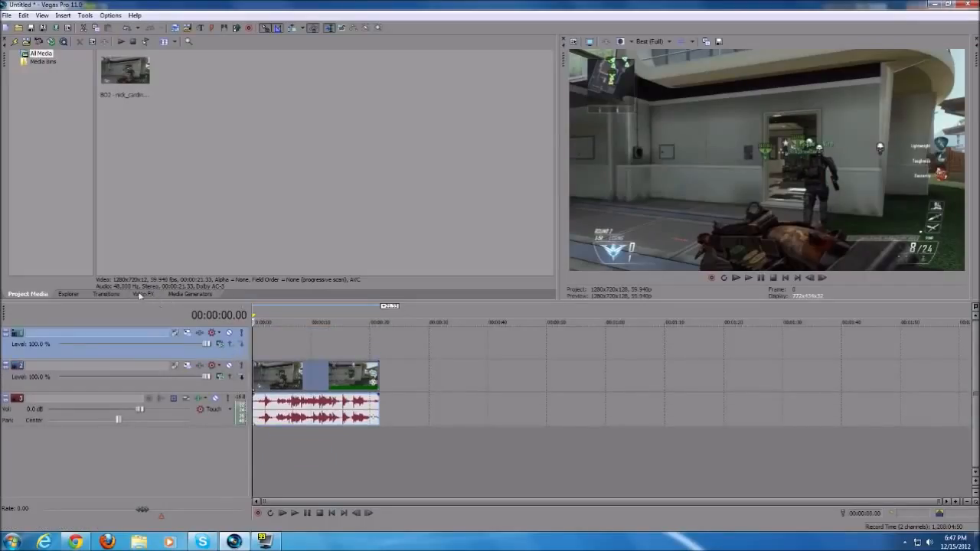
pyautogui.click(187, 295)
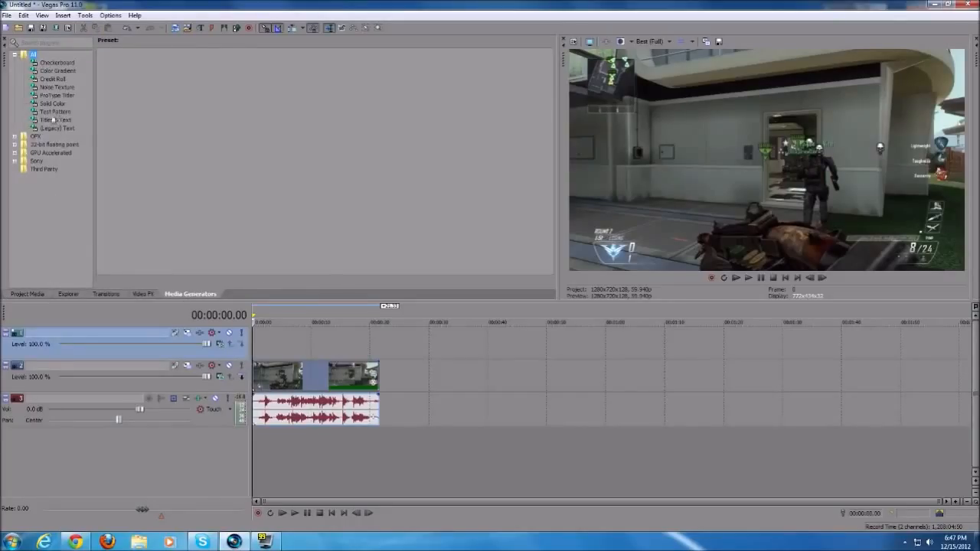
pyautogui.click(54, 104)
pyautogui.moveTo(199, 80); pyautogui.dragTo(260, 339)
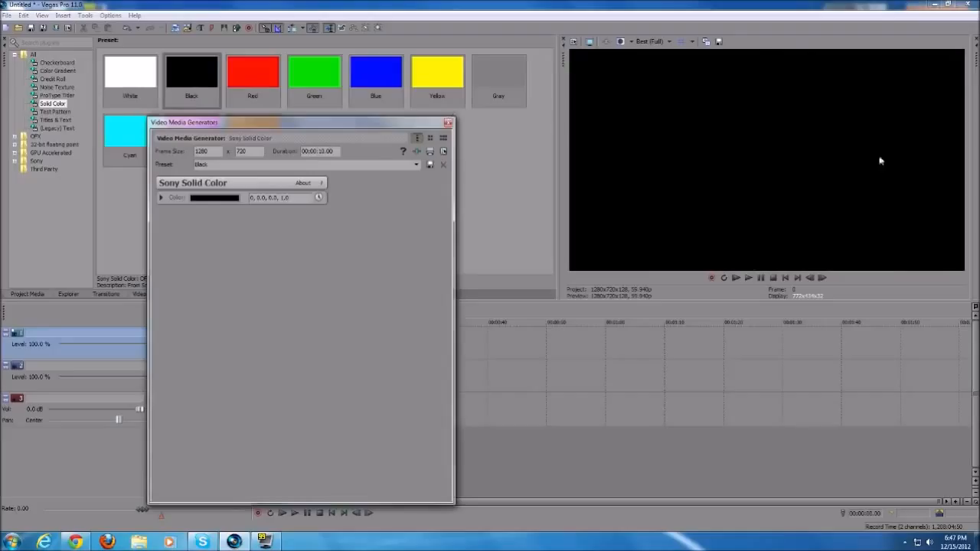
pyautogui.click(448, 123)
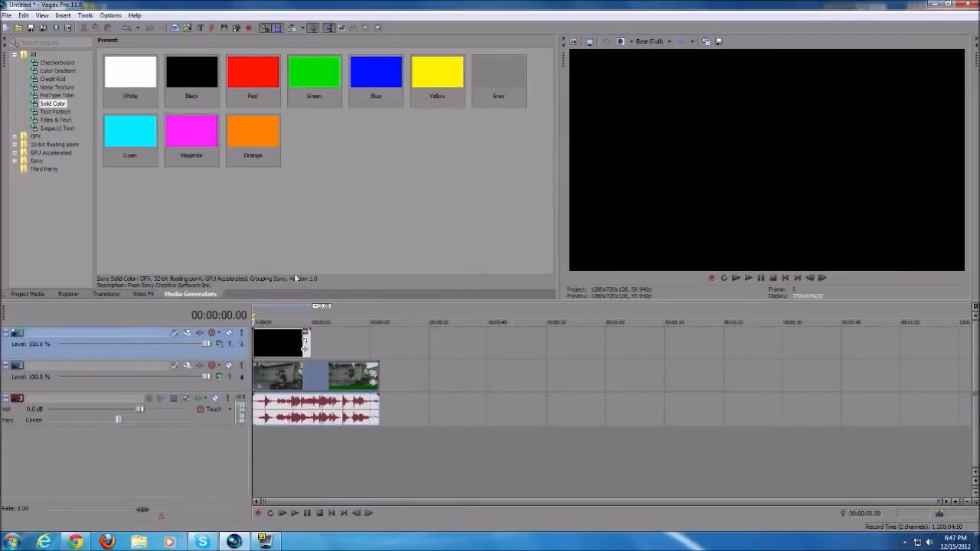
pyautogui.click(31, 294)
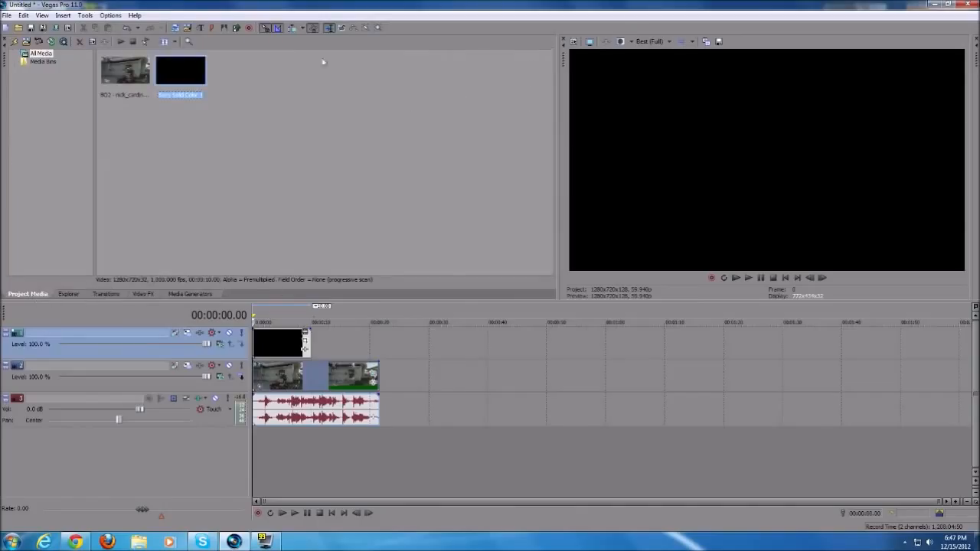
pyautogui.click(228, 144)
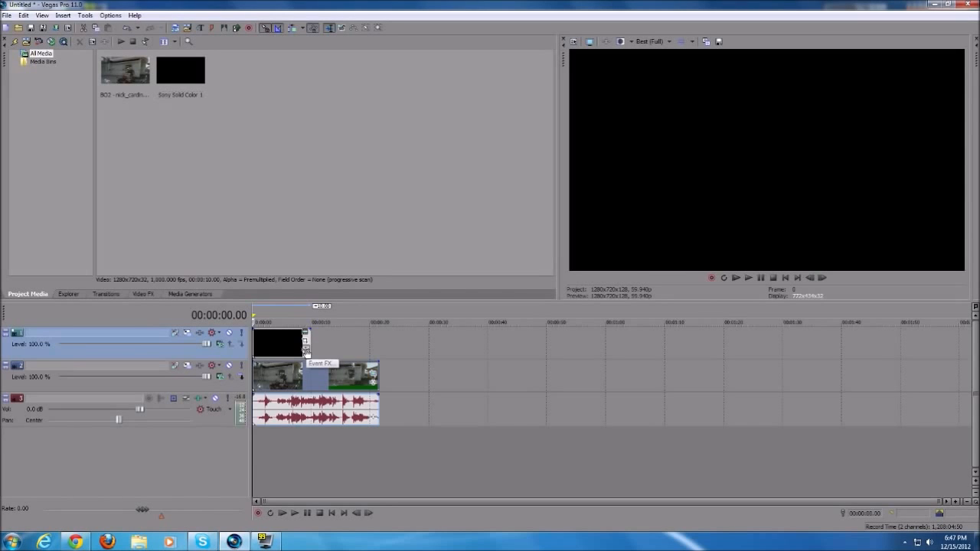
# Step: Add the Sony Cookie Cutter effect to the black solid color event and apply its Cinematic Bars 1 preset
pyautogui.click(306, 350)
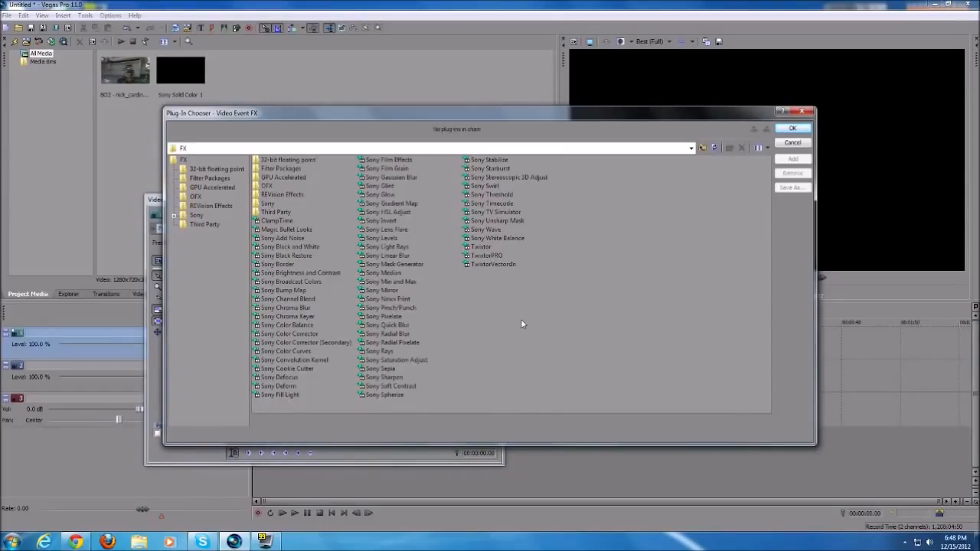
pyautogui.click(294, 370)
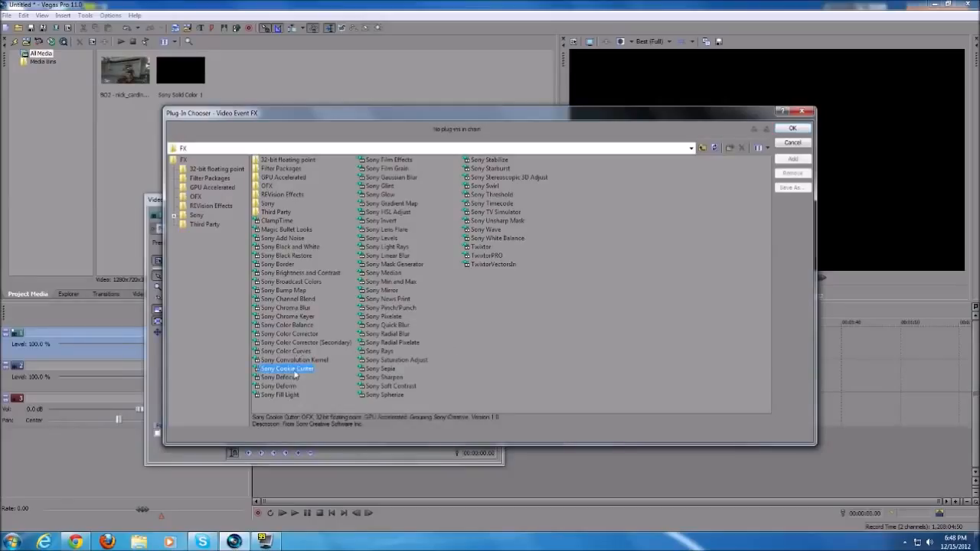
pyautogui.click(793, 160)
pyautogui.click(793, 128)
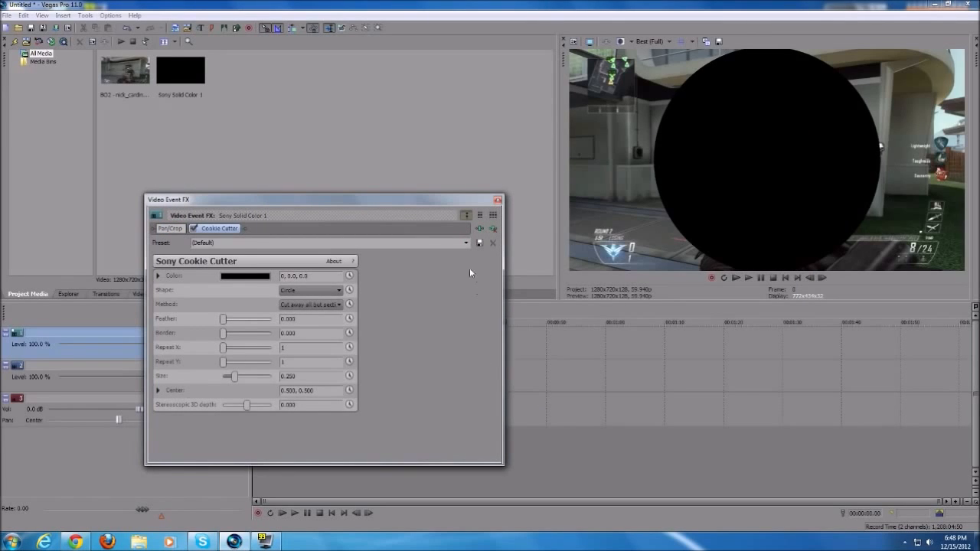
pyautogui.click(466, 243)
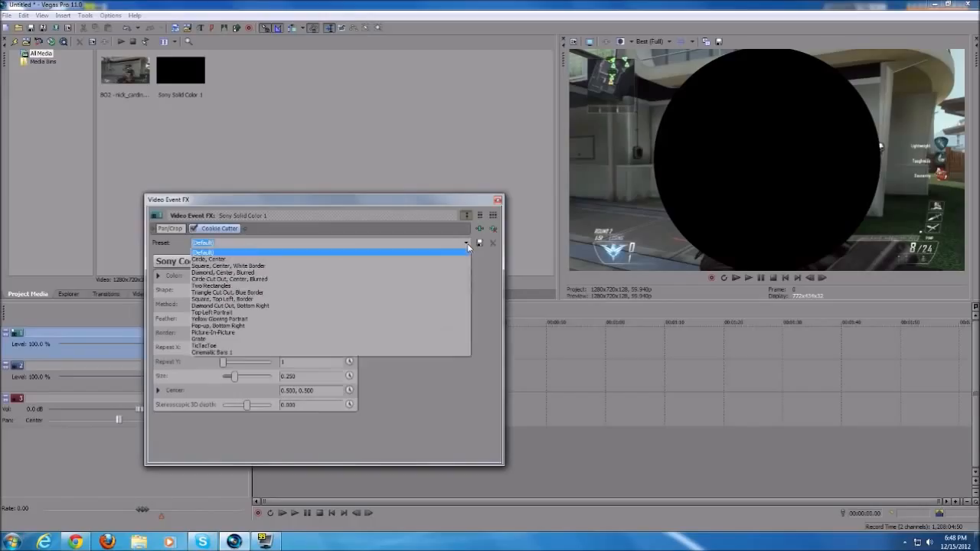
pyautogui.click(411, 353)
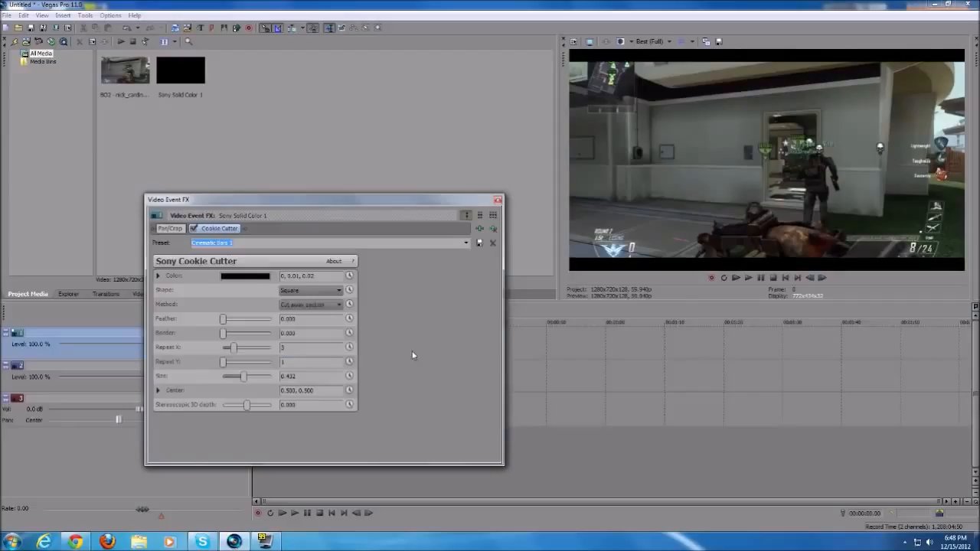
# Step: Switch the Cookie Cutter preset to Default and back to Cinematic Bars 1 to compare them
pyautogui.click(318, 292)
pyautogui.click(464, 243)
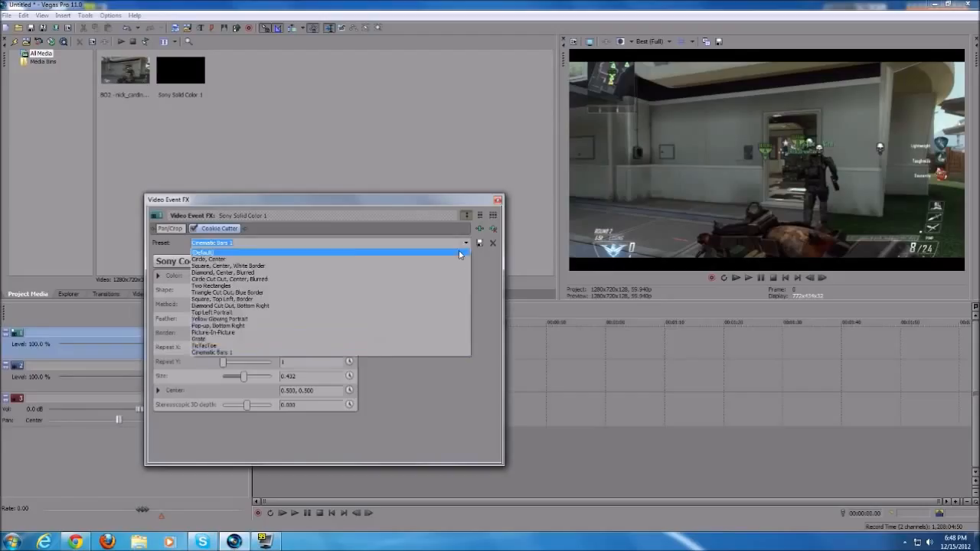
pyautogui.click(457, 251)
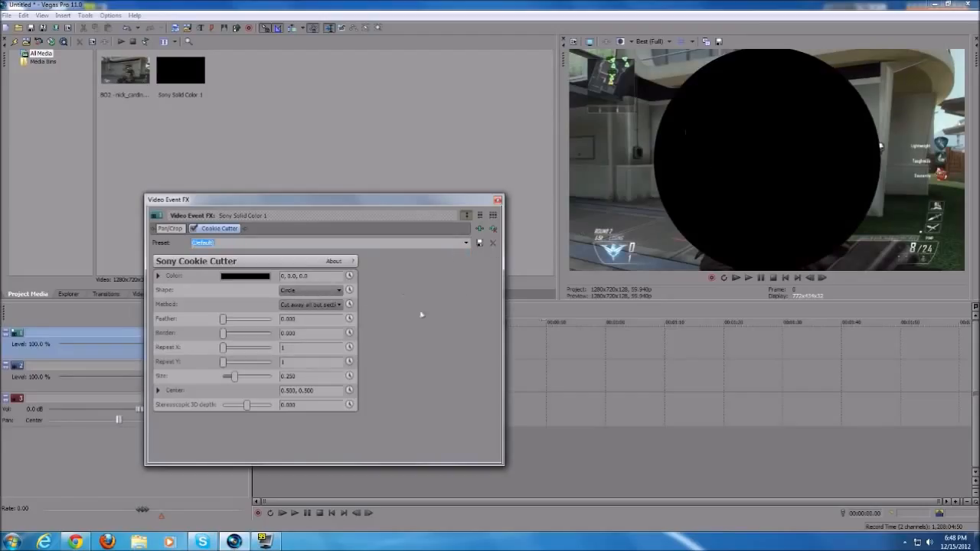
pyautogui.click(466, 244)
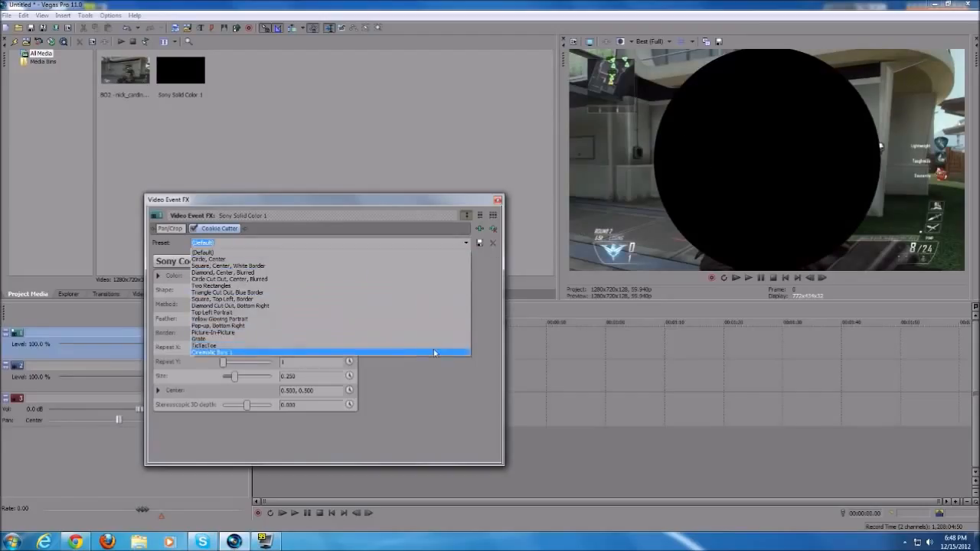
pyautogui.click(434, 351)
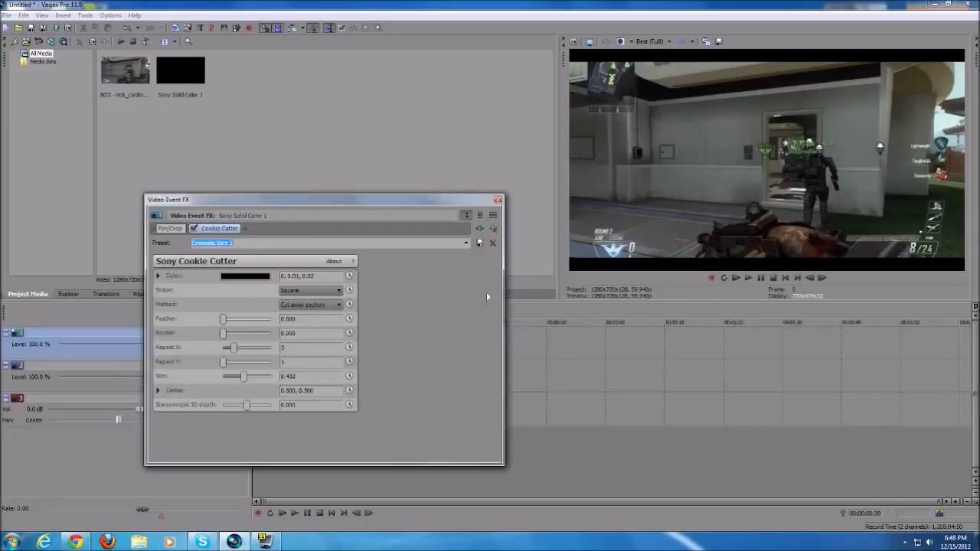
# Step: Try thicker cinematic bars by lowering the Cookie Cutter size to about 0.37
pyautogui.moveTo(233, 351)
pyautogui.mouseDown()
pyautogui.moveTo(265, 357)
pyautogui.moveTo(223, 354)
pyautogui.moveTo(235, 351)
pyautogui.mouseUp()
pyautogui.moveTo(246, 381)
pyautogui.mouseDown()
pyautogui.moveTo(230, 374)
pyautogui.moveTo(240, 379)
pyautogui.mouseUp()
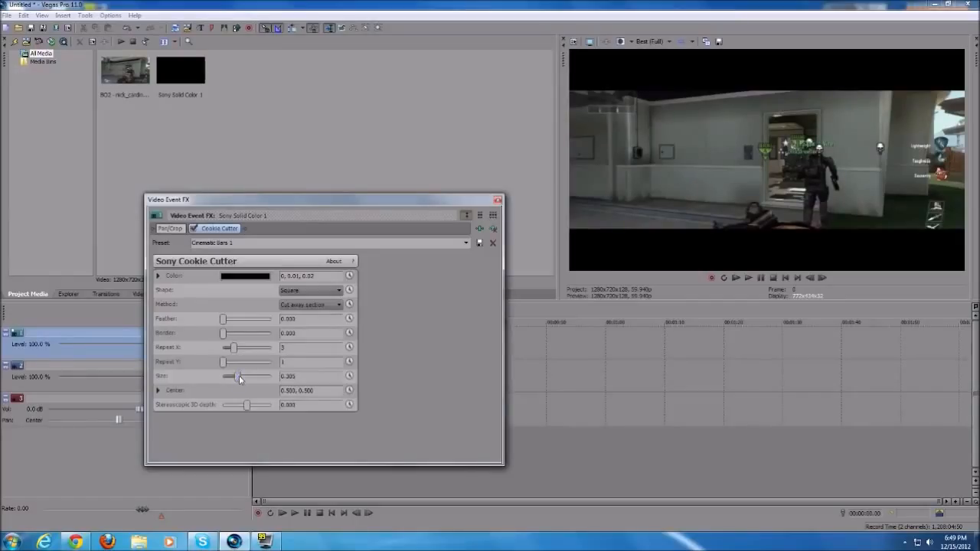
pyautogui.moveTo(240, 379)
pyautogui.mouseDown()
pyautogui.moveTo(231, 377)
pyautogui.moveTo(240, 376)
pyautogui.mouseUp()
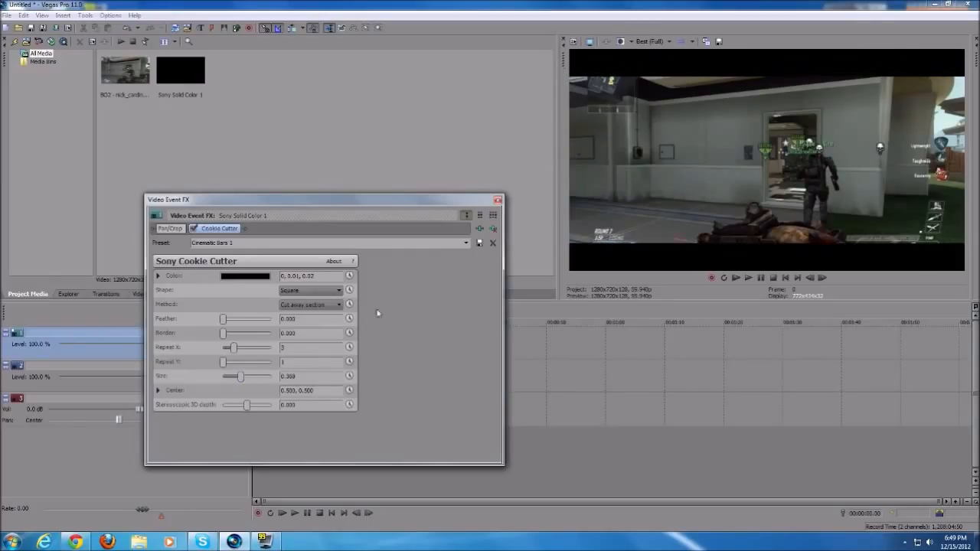
# Step: Reapply the Cinematic Bars 1 preset to the Cookie Cutter effect and close the Video Event FX window
pyautogui.click(466, 242)
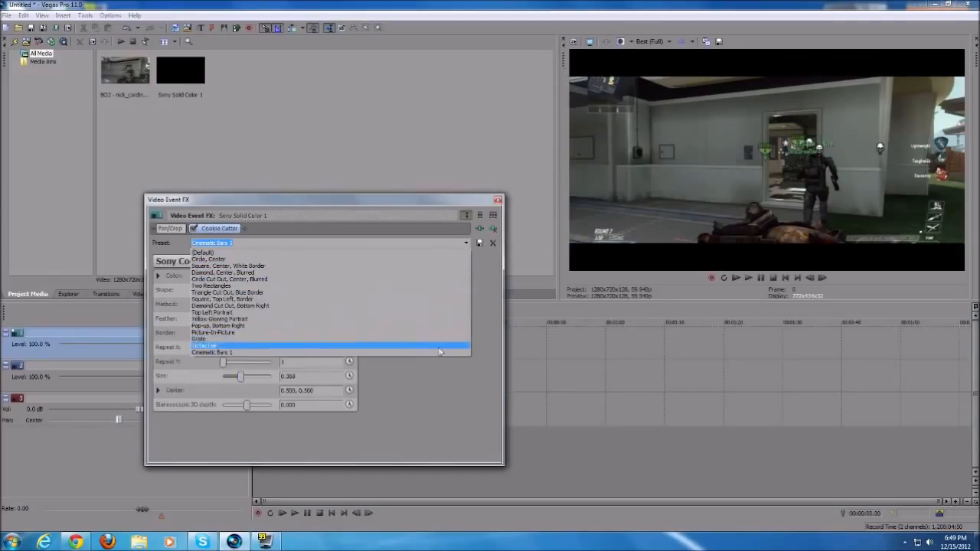
pyautogui.click(443, 353)
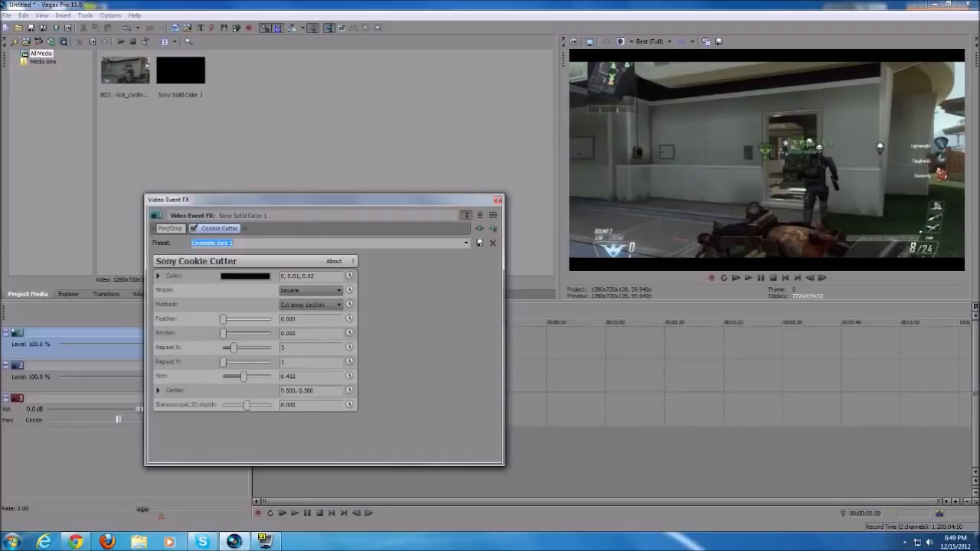
pyautogui.click(498, 200)
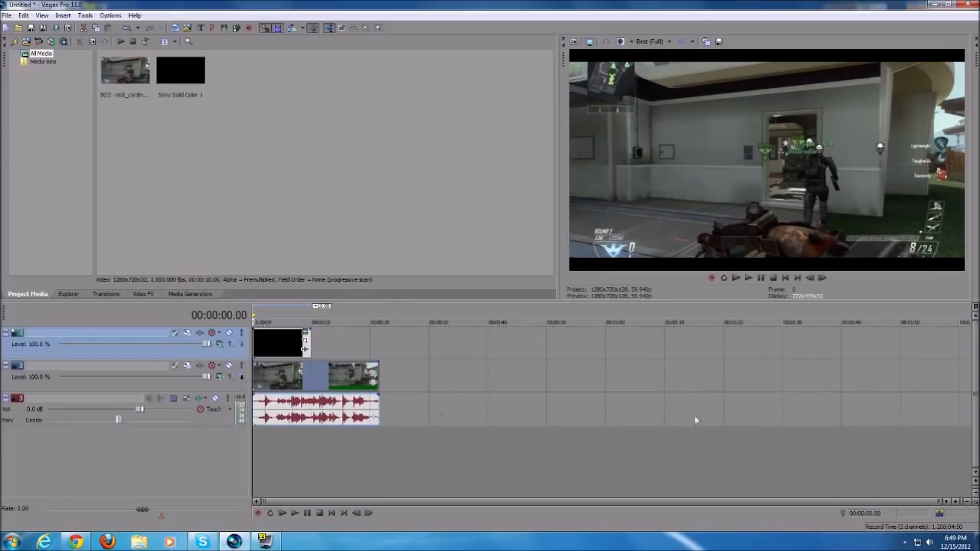
# Step: Extend the black solid color event so that it ends together with the gameplay clip
pyautogui.moveTo(941, 501); pyautogui.dragTo(964, 503)
pyautogui.moveTo(309, 339); pyautogui.dragTo(718, 344)
pyautogui.moveTo(818, 337); pyautogui.dragTo(374, 342)
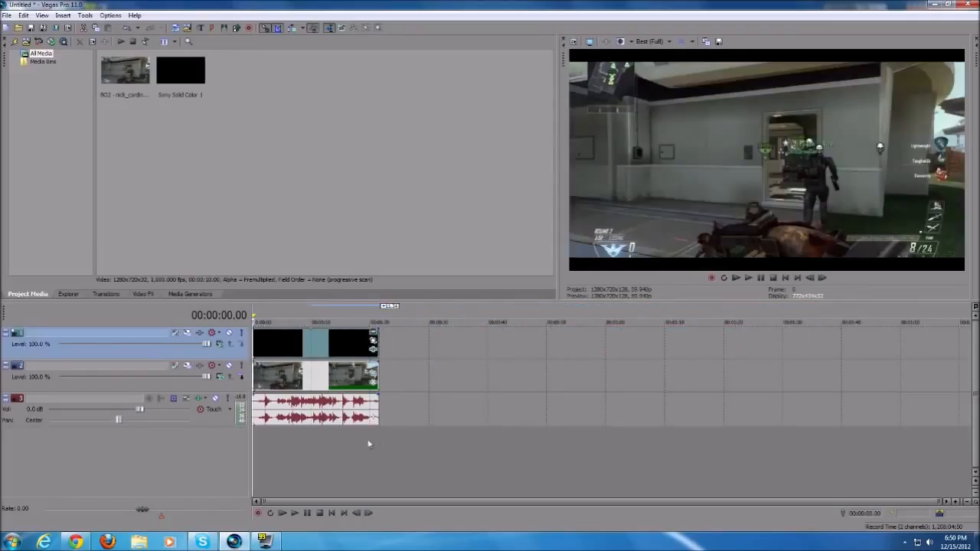
# Step: Insert an empty audio track below the gameplay audio track
pyautogui.rightClick(192, 458)
pyautogui.click(229, 474)
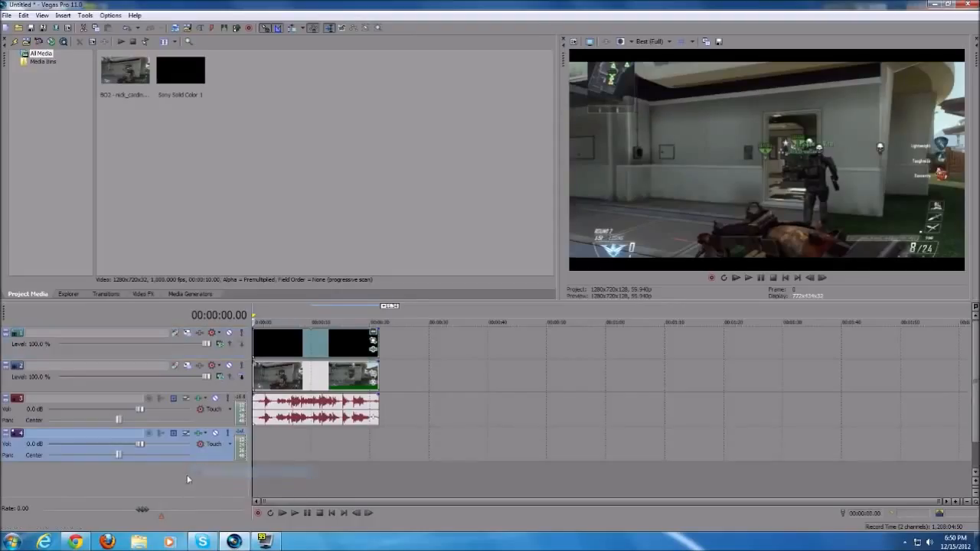
pyautogui.rightClick(177, 474)
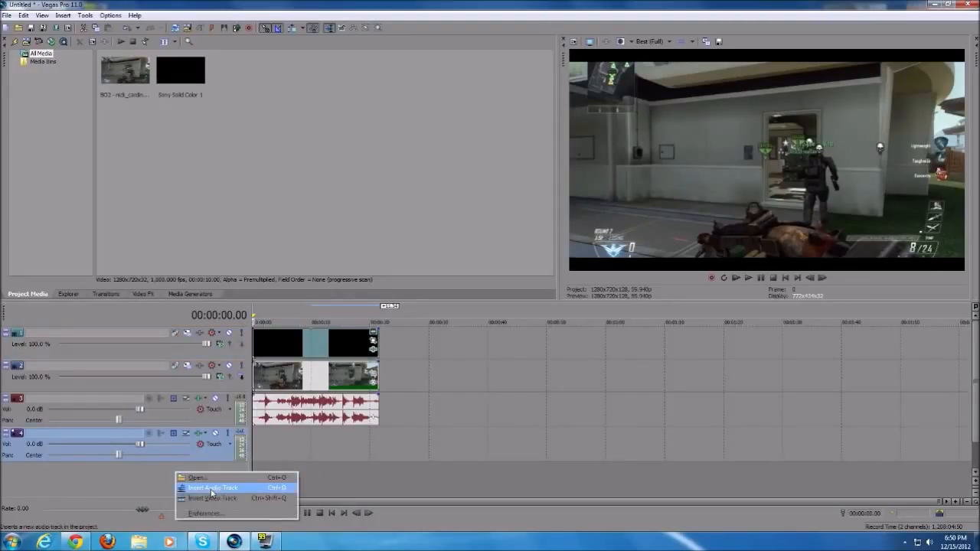
pyautogui.rightClick(148, 487)
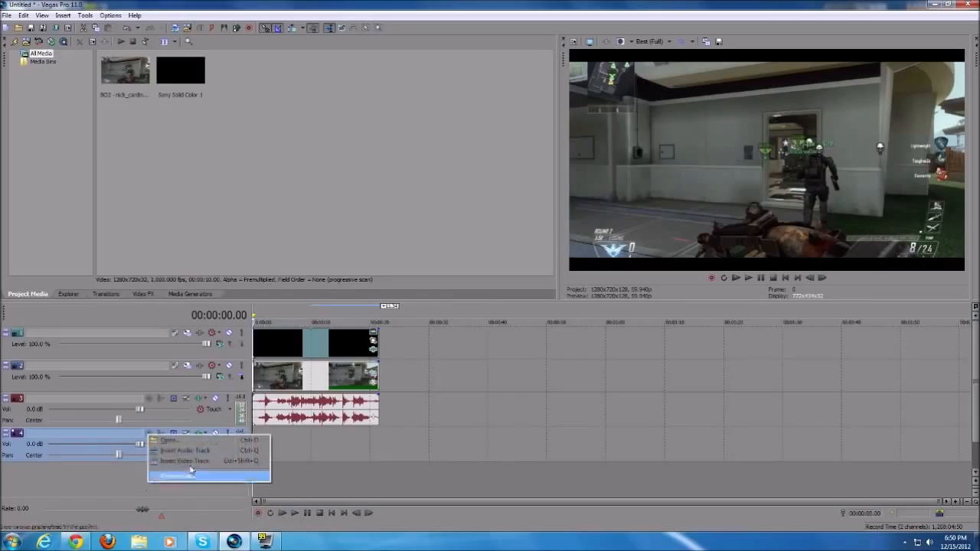
pyautogui.click(136, 476)
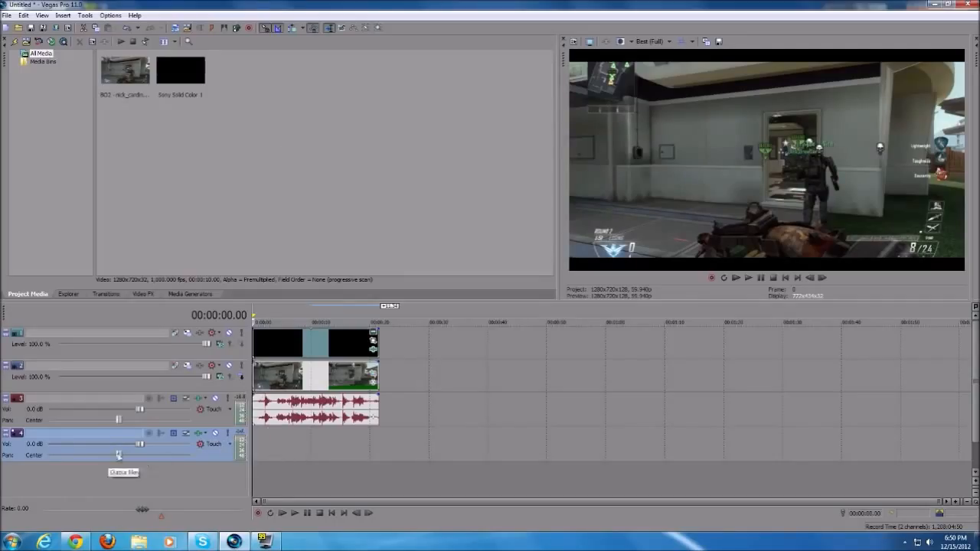
# Step: Set the empty audio track's volume to 1.6 dB and the gameplay audio's to -1.8 dB, and preview a frame at about 9 seconds
pyautogui.moveTo(140, 444); pyautogui.dragTo(152, 444)
pyautogui.moveTo(140, 410); pyautogui.dragTo(128, 415)
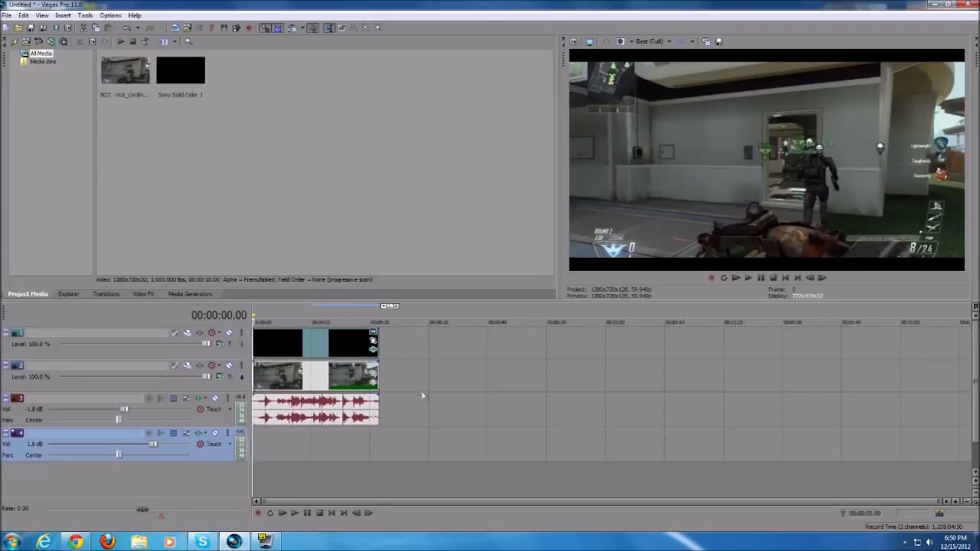
pyautogui.click(307, 311)
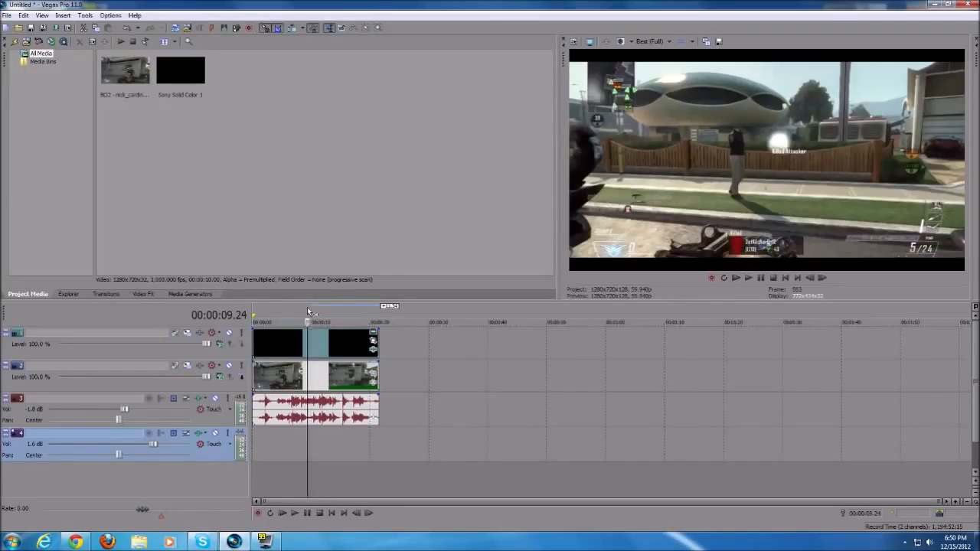
pyautogui.click(785, 279)
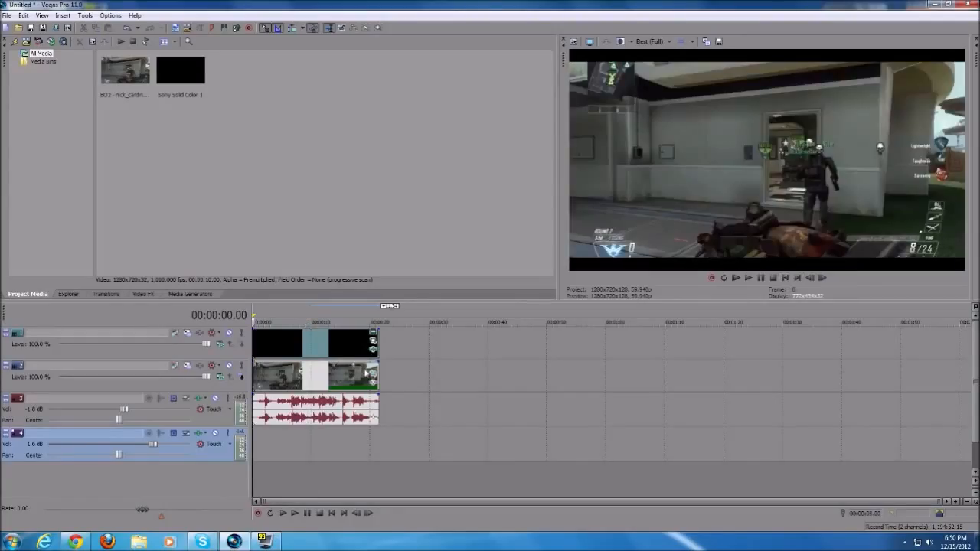
# Step: Add the Magic Bullet Looks effect to the gameplay video track
pyautogui.click(235, 389)
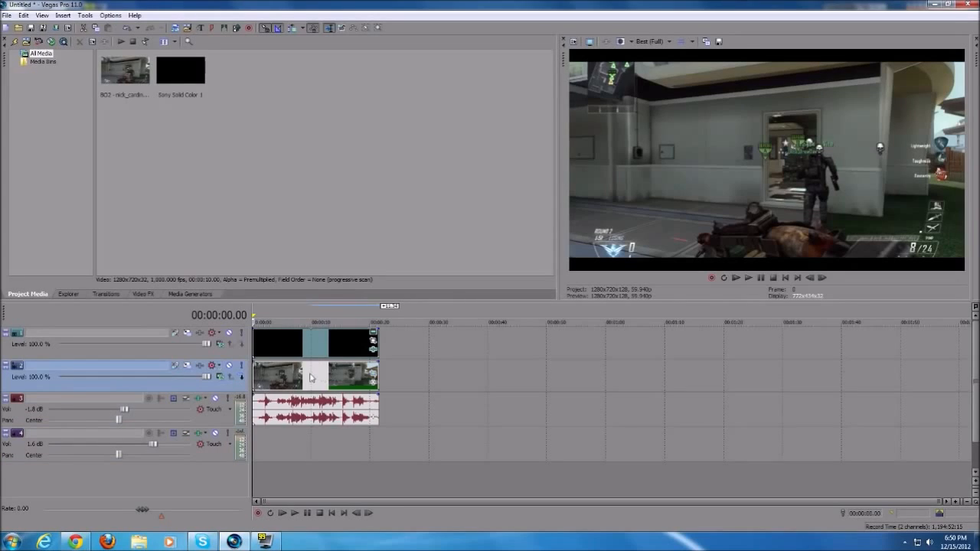
pyautogui.click(199, 366)
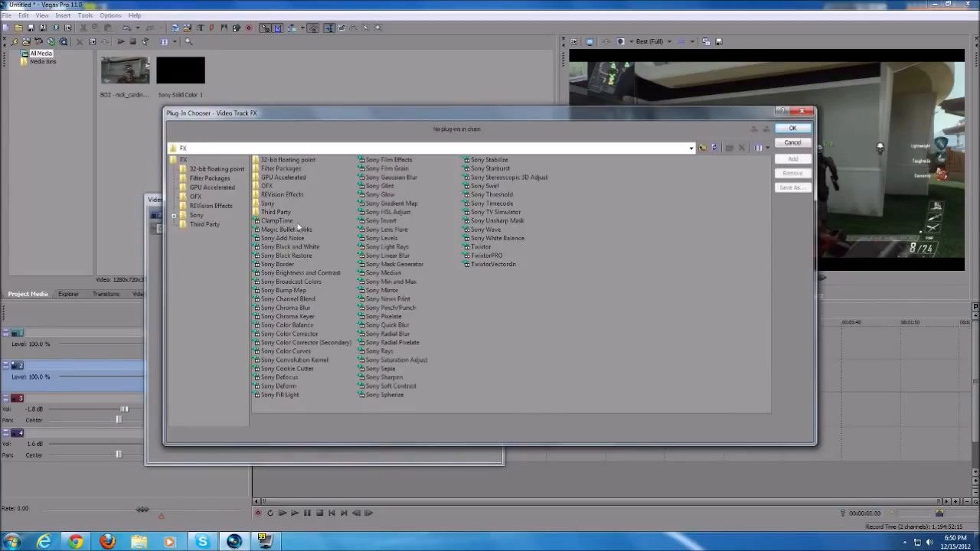
pyautogui.click(295, 229)
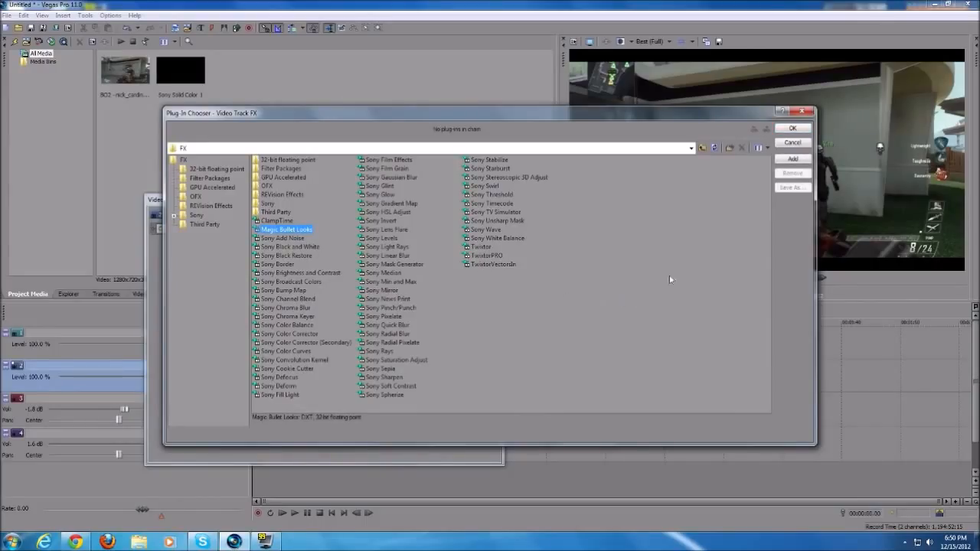
pyautogui.click(794, 159)
pyautogui.click(793, 129)
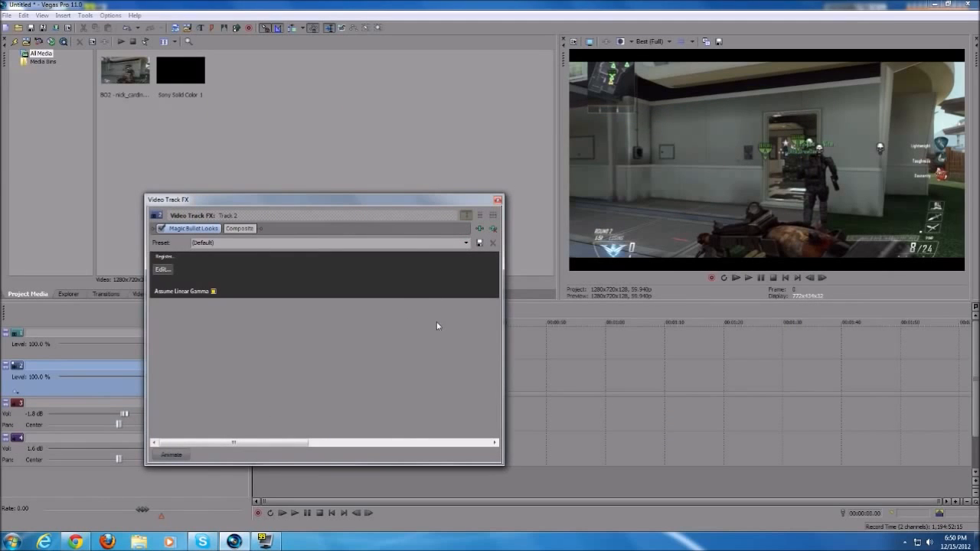
# Step: Open the Magic Bullet Looks editor and try the 2DC Colour Correction looks on the frame, including Screamo, Mw3, Chill and Epicness
pyautogui.click(163, 270)
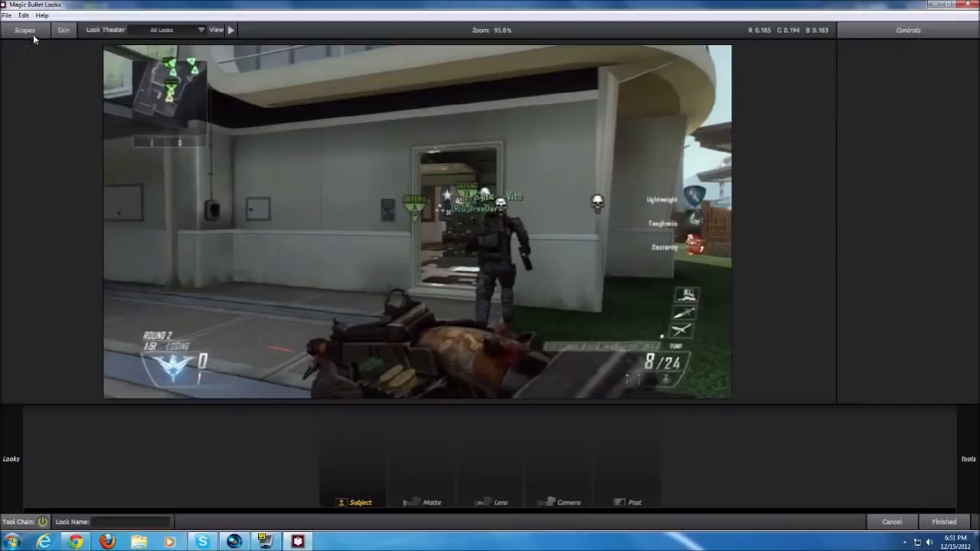
pyautogui.moveTo(6, 182)
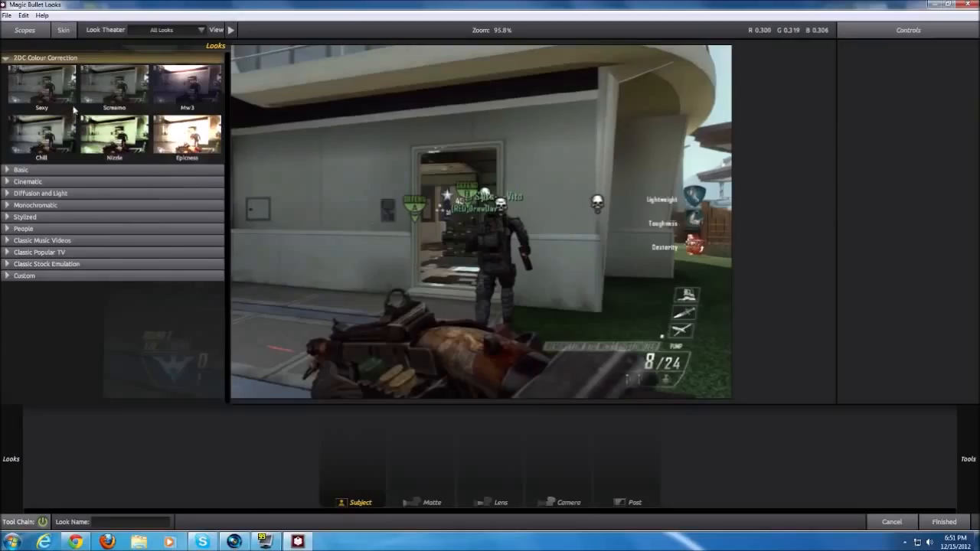
pyautogui.click(51, 96)
pyautogui.click(135, 95)
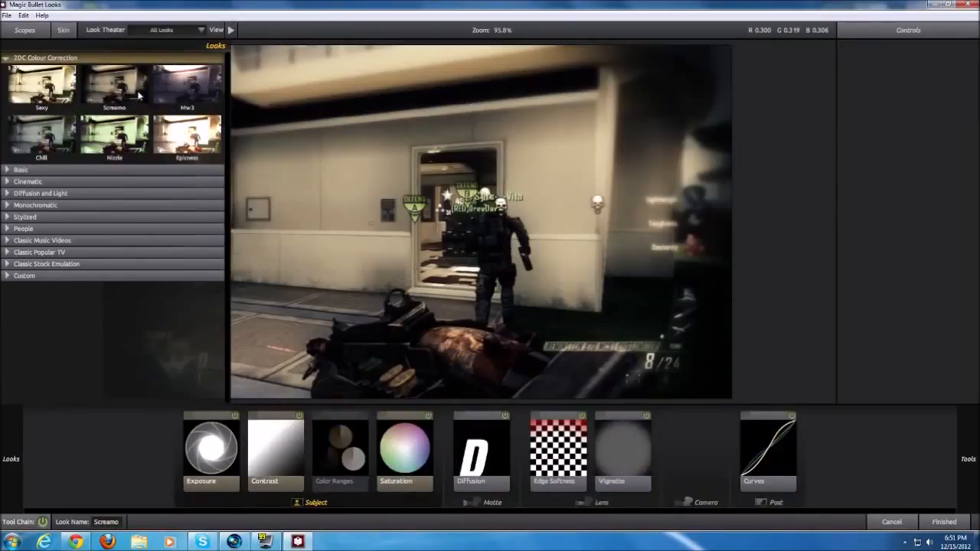
pyautogui.click(161, 92)
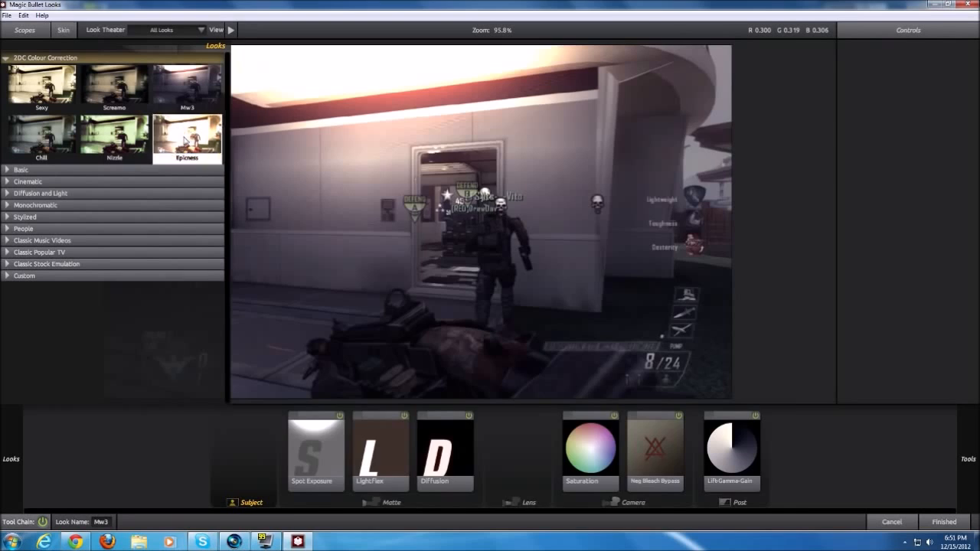
pyautogui.click(186, 141)
pyautogui.click(125, 138)
pyautogui.click(67, 134)
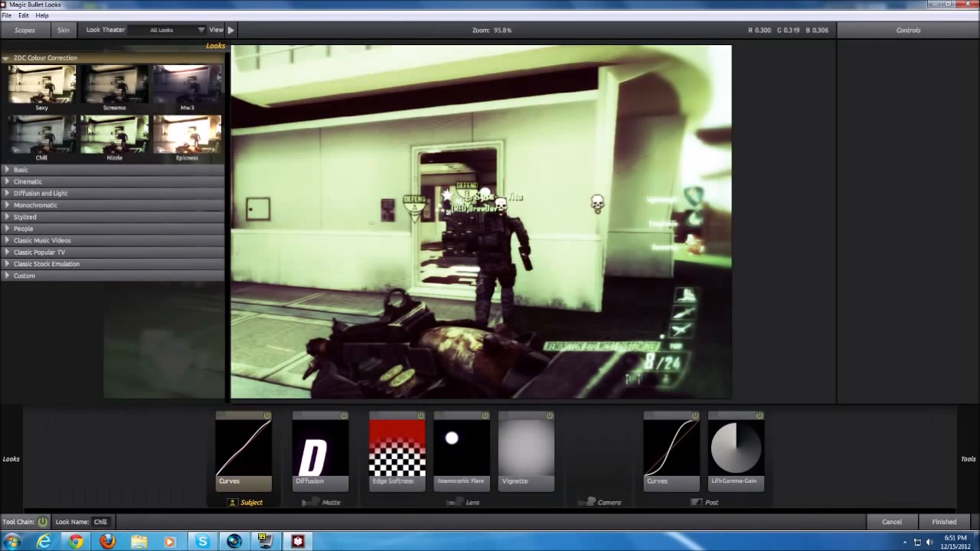
pyautogui.click(115, 86)
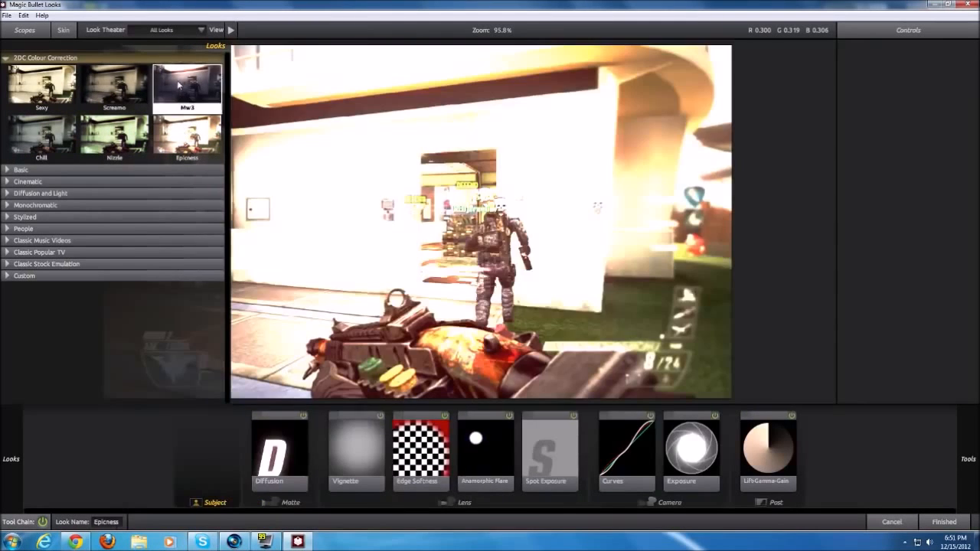
pyautogui.click(180, 87)
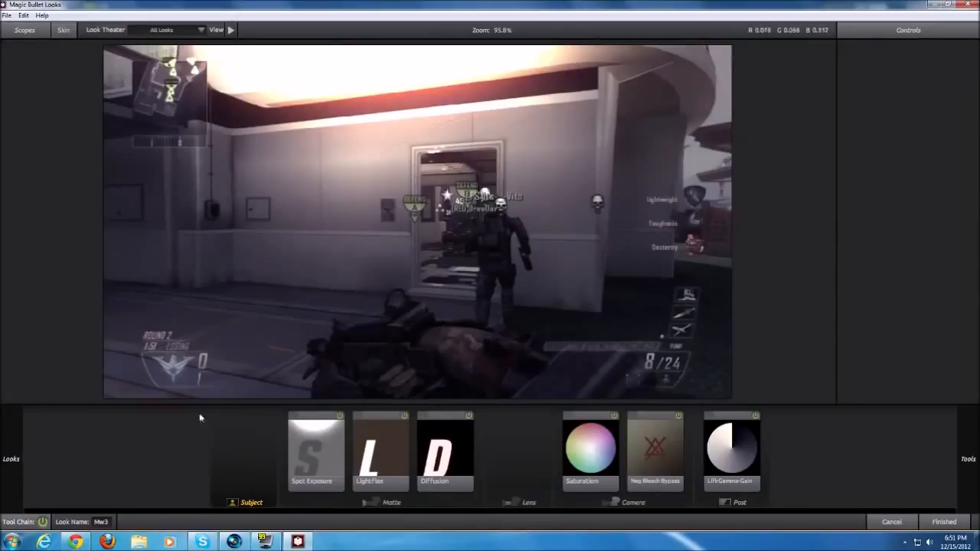
# Step: Compare the Chill and Nizzle looks, and apply the Screamo look to the gameplay track
pyautogui.moveTo(2, 78)
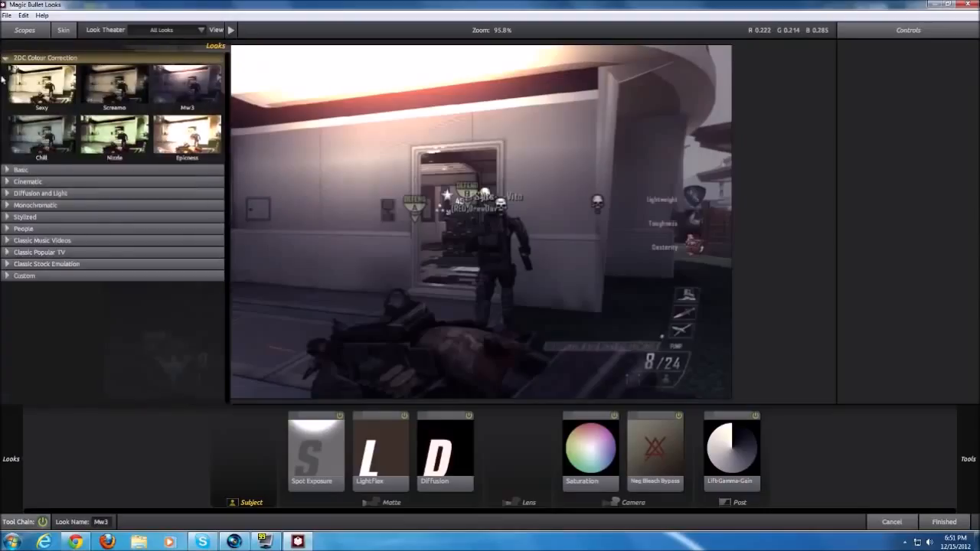
pyautogui.click(48, 140)
pyautogui.click(116, 137)
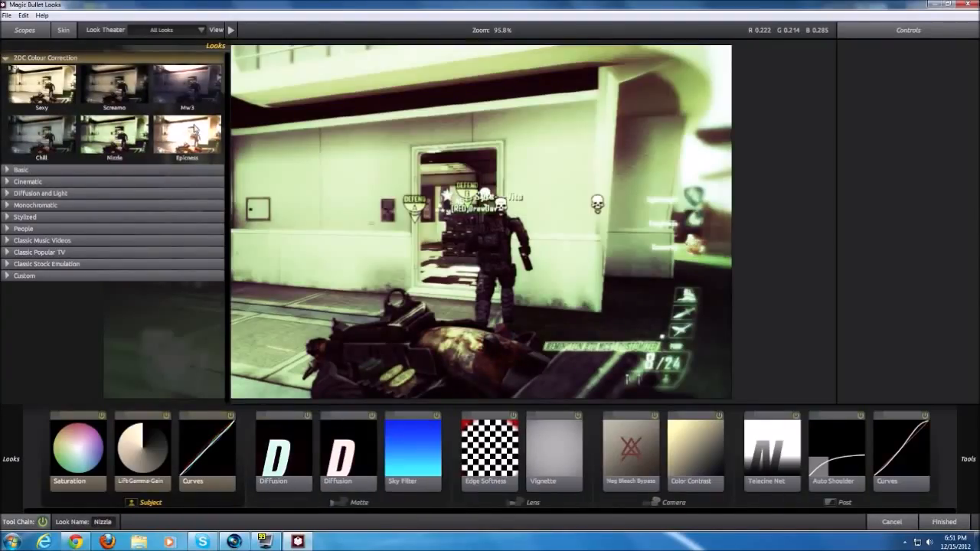
pyautogui.click(122, 101)
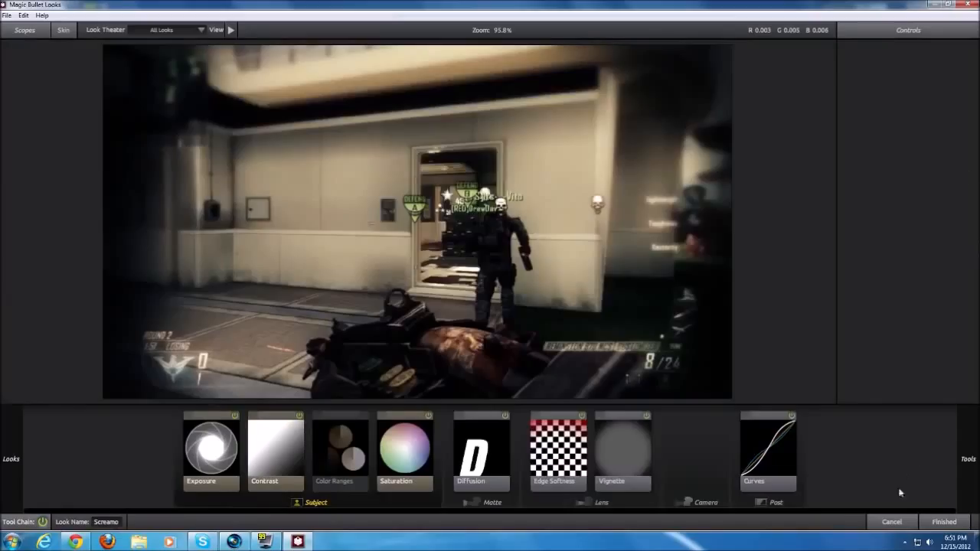
pyautogui.click(936, 518)
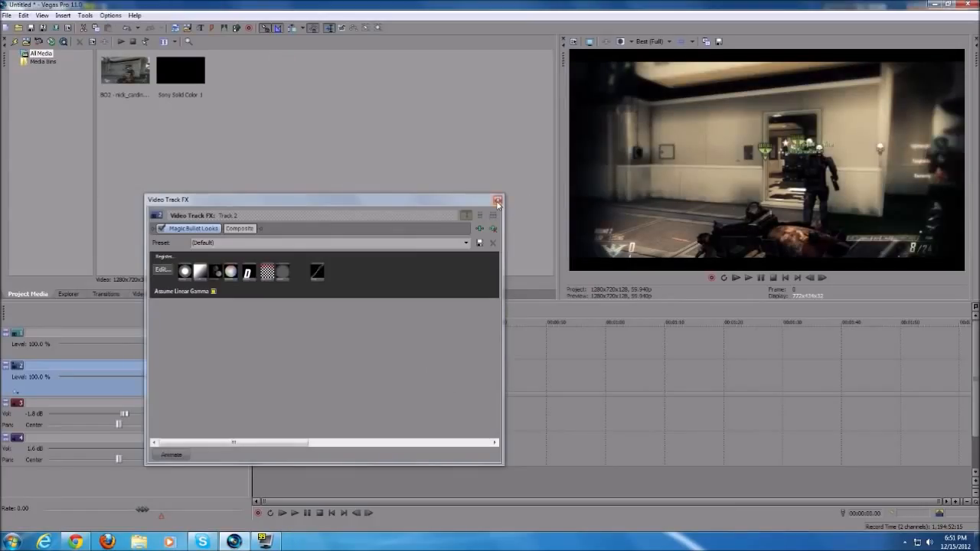
# Step: Load the last saved preset for Magic Bullet Looks and preview the graded gameplay at about 4 and 6 seconds
pyautogui.click(462, 244)
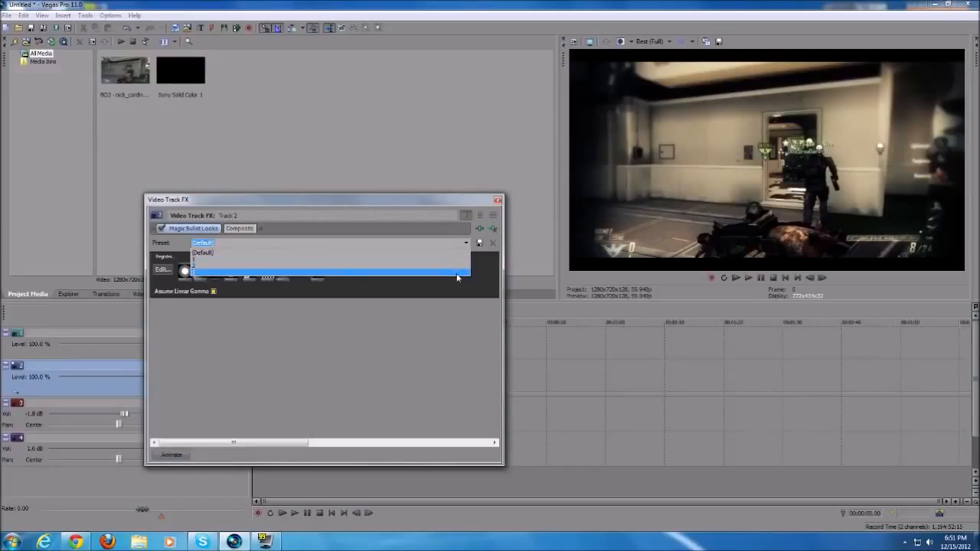
pyautogui.click(457, 277)
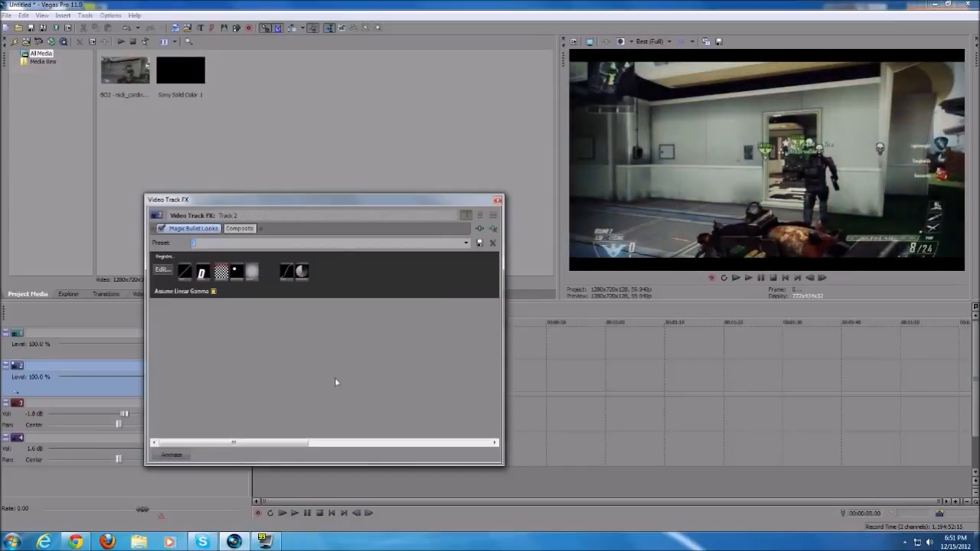
pyautogui.click(498, 200)
pyautogui.click(277, 341)
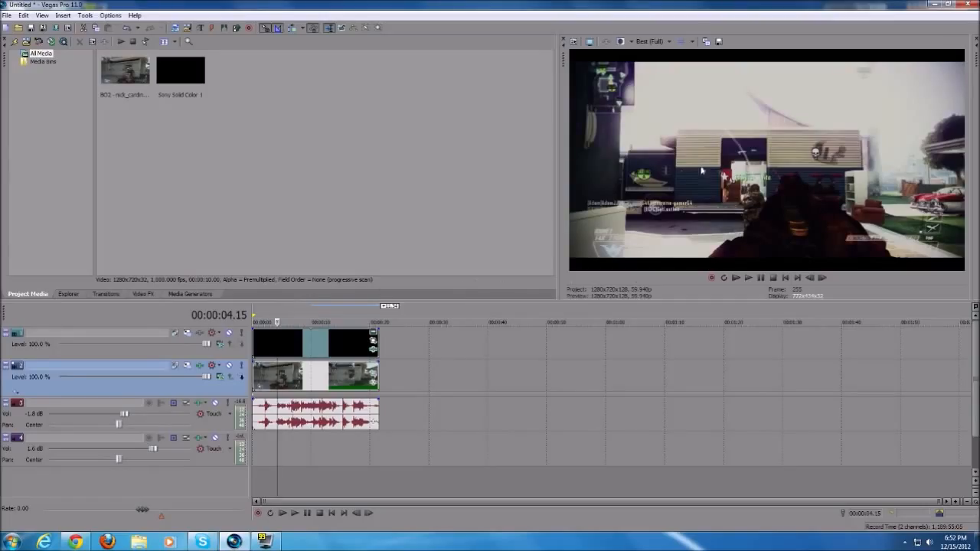
pyautogui.click(289, 322)
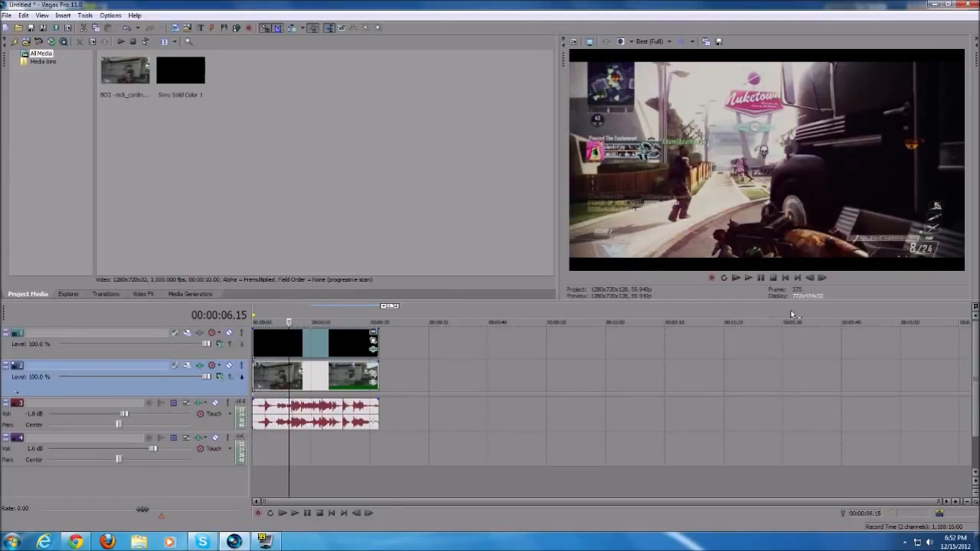
# Step: Trim about one second off the start of the gameplay clip, keeping its beginning at the start of the timeline
pyautogui.click(257, 375)
pyautogui.scroll(5, 278, 379)
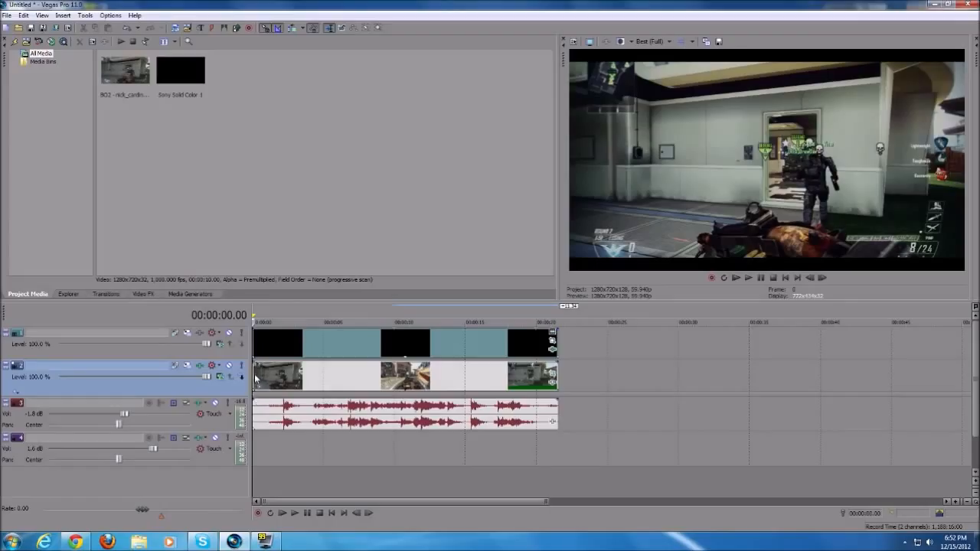
pyautogui.click(270, 319)
pyautogui.click(275, 319)
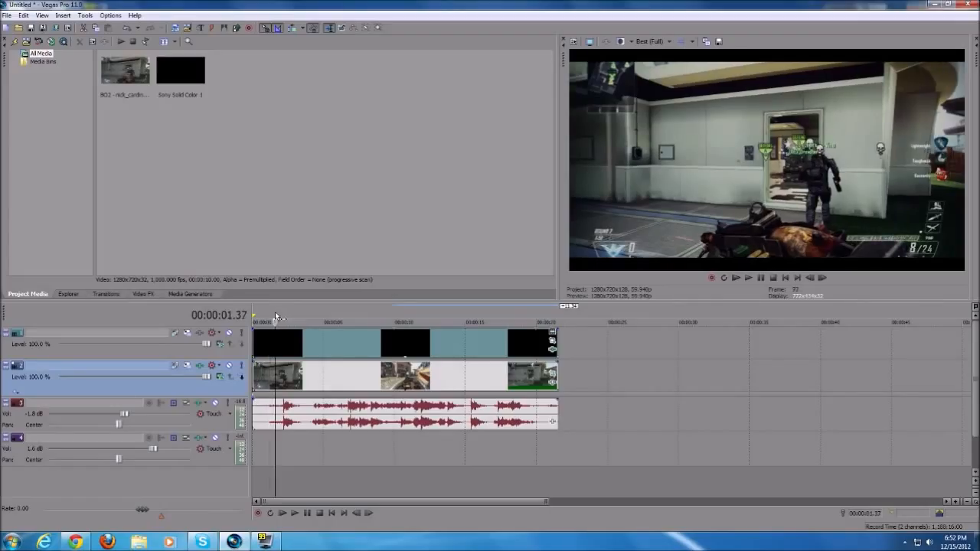
pyautogui.click(268, 315)
pyautogui.click(274, 315)
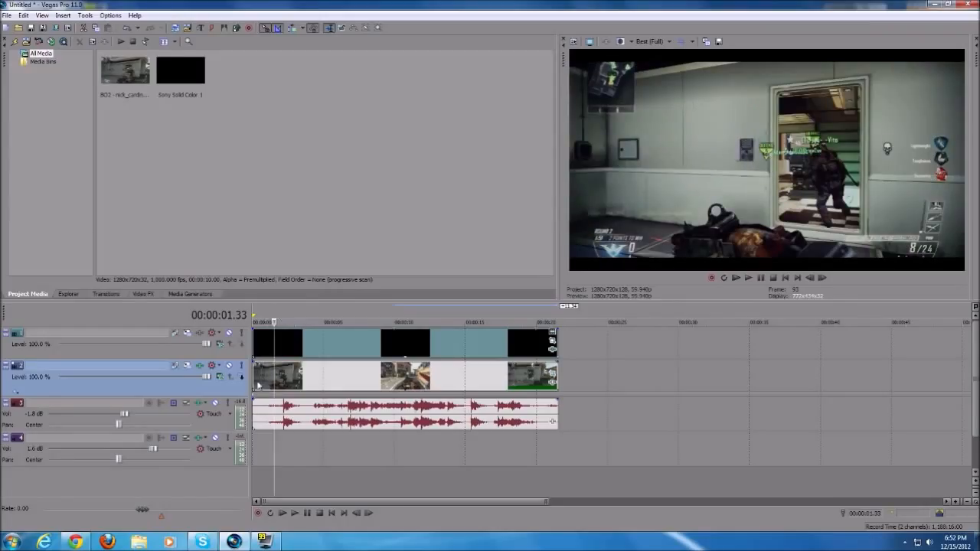
pyautogui.moveTo(256, 373); pyautogui.dragTo(277, 376)
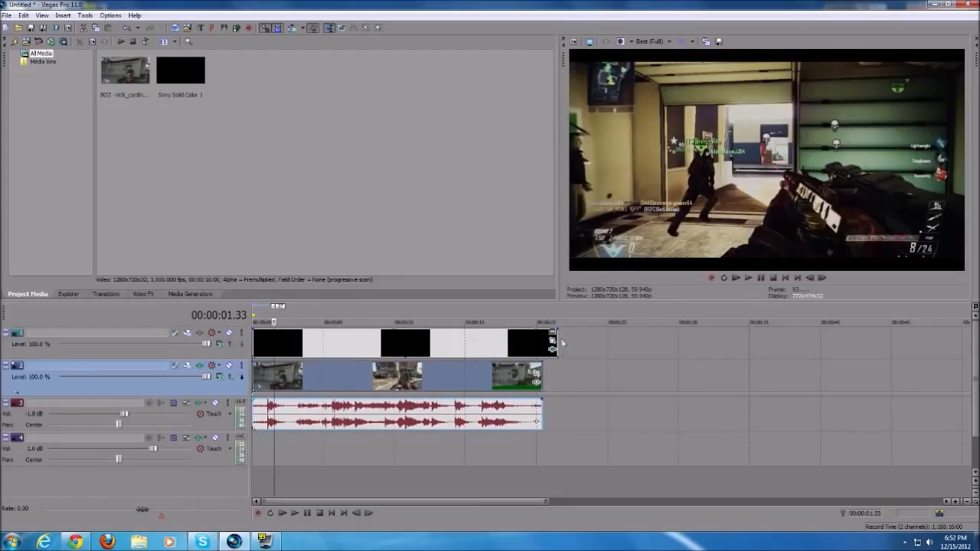
# Step: Trim the ends of the gameplay clip and the black solid color event to 00:00:18.40
pyautogui.click(517, 310)
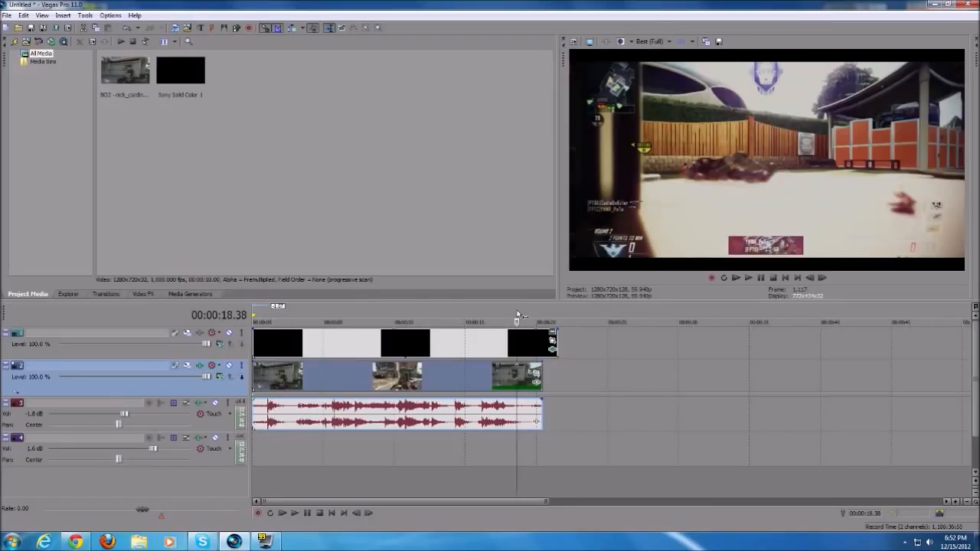
pyautogui.click(531, 310)
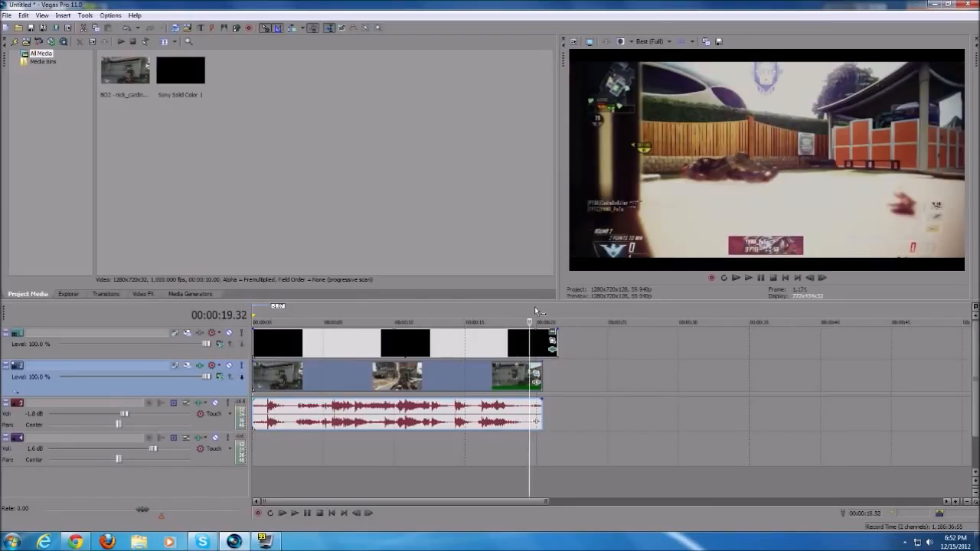
pyautogui.click(521, 319)
pyautogui.click(517, 310)
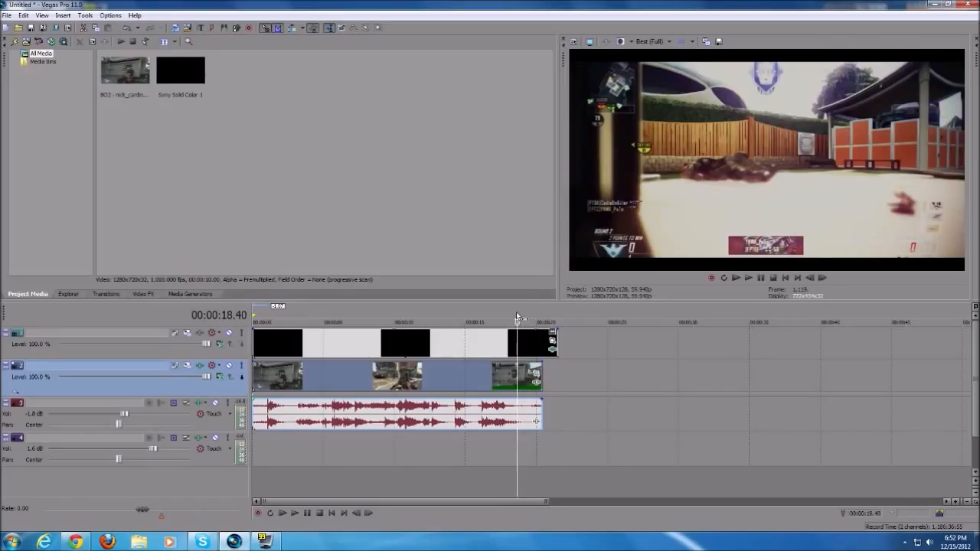
pyautogui.moveTo(542, 383); pyautogui.dragTo(517, 383)
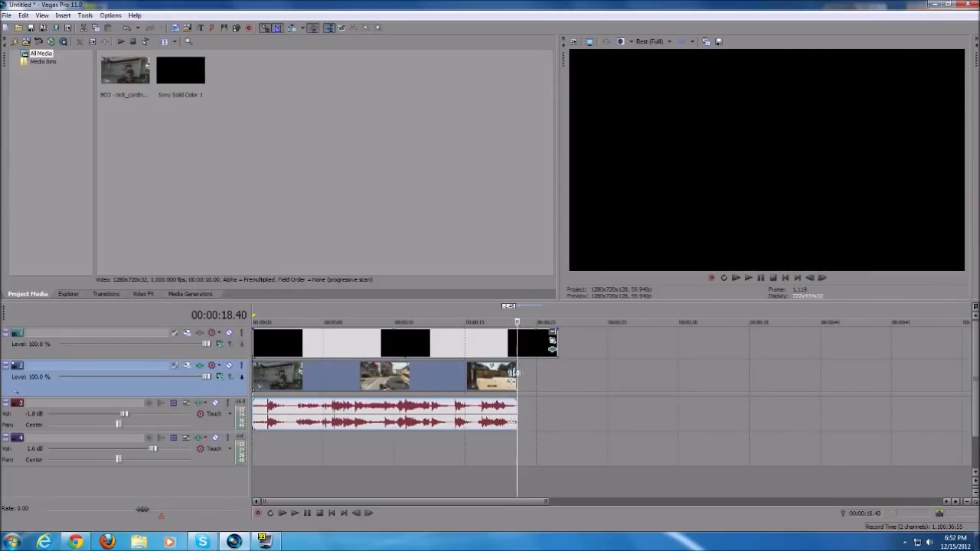
pyautogui.moveTo(552, 341); pyautogui.dragTo(512, 345)
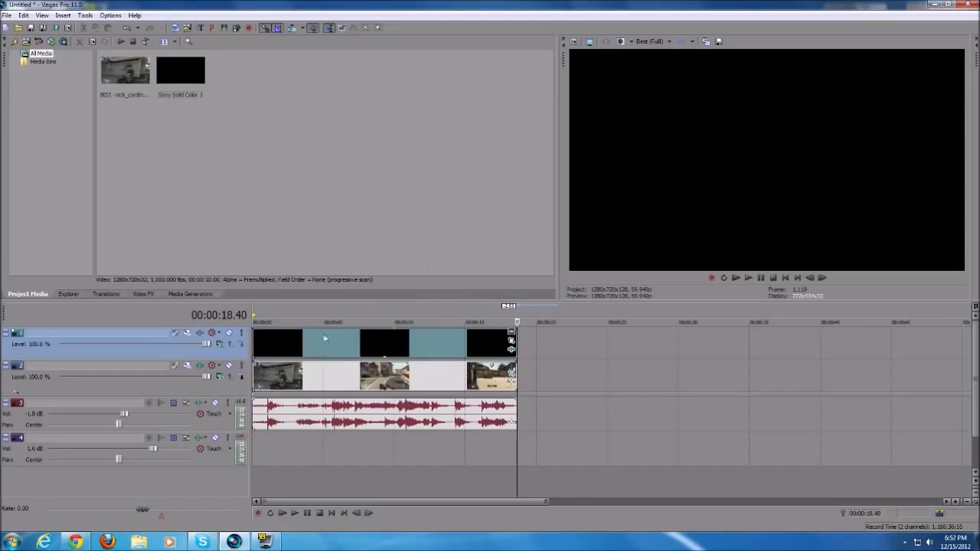
# Step: Move the playhead to about 00:00:01.29 and set the video preview quality to Preview (Half)
pyautogui.click(322, 313)
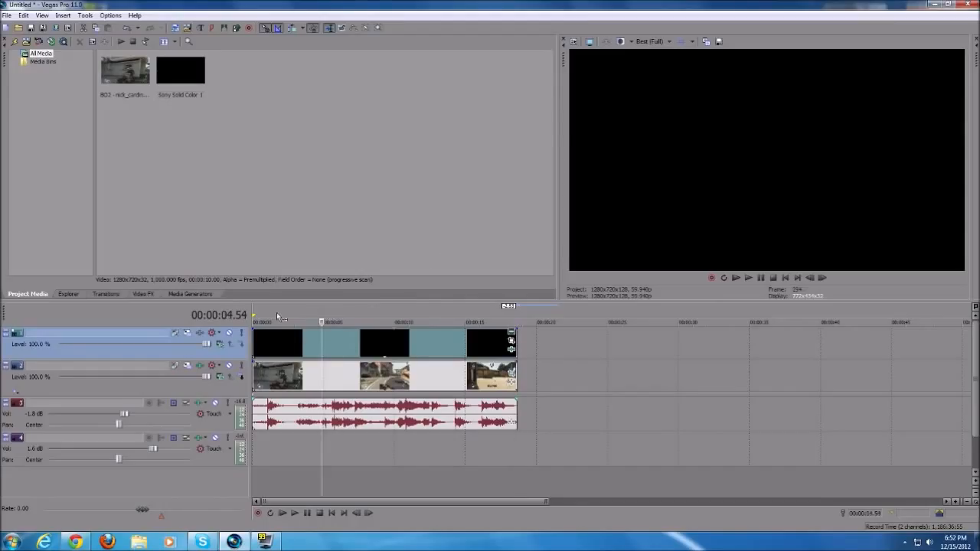
pyautogui.click(273, 310)
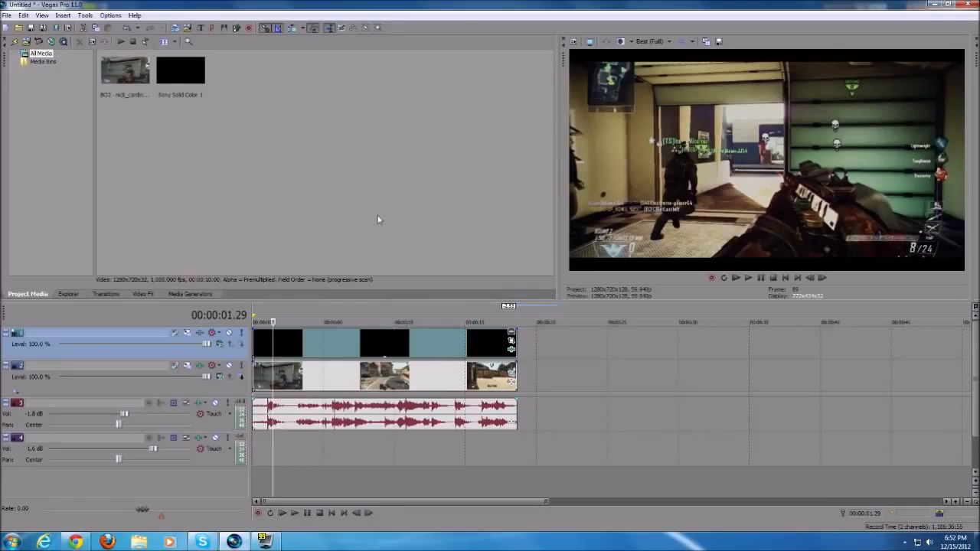
pyautogui.click(647, 41)
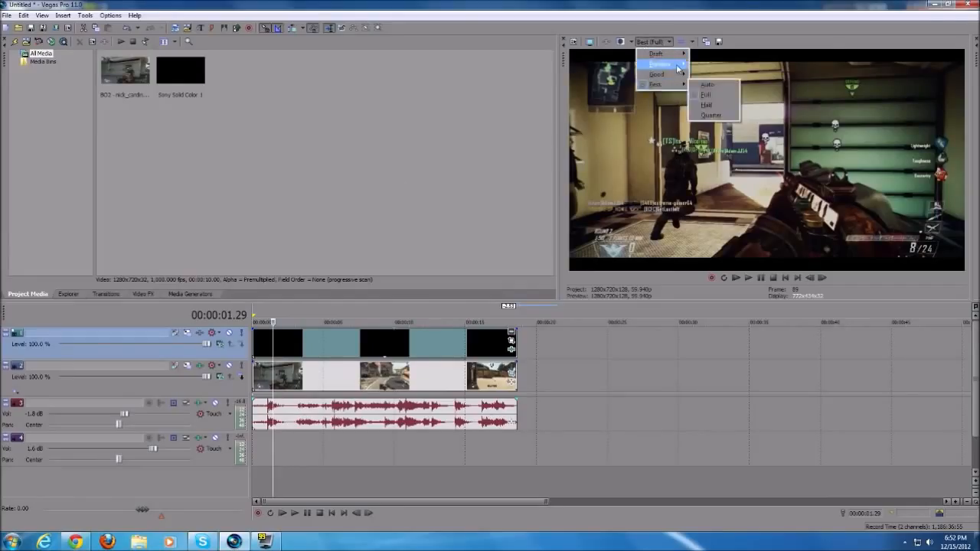
pyautogui.moveTo(678, 69)
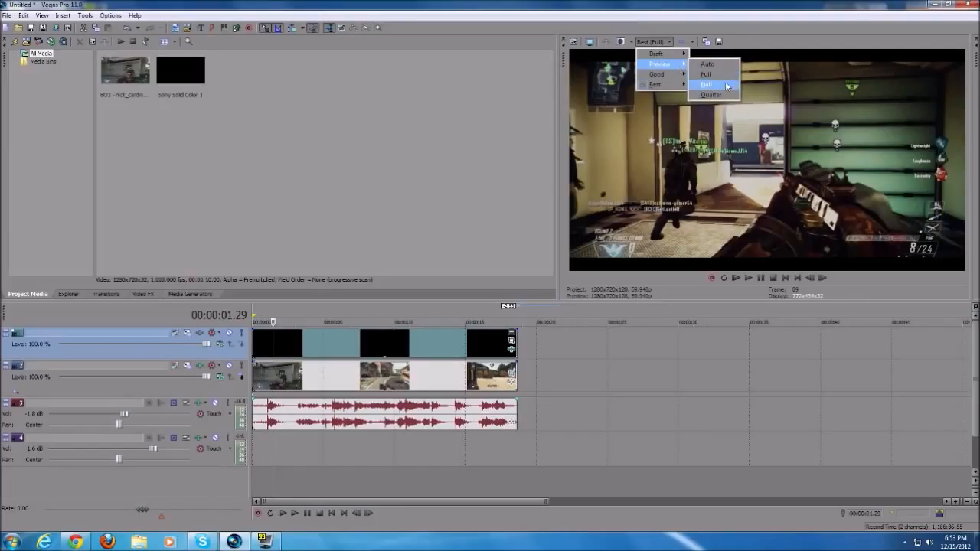
pyautogui.click(706, 84)
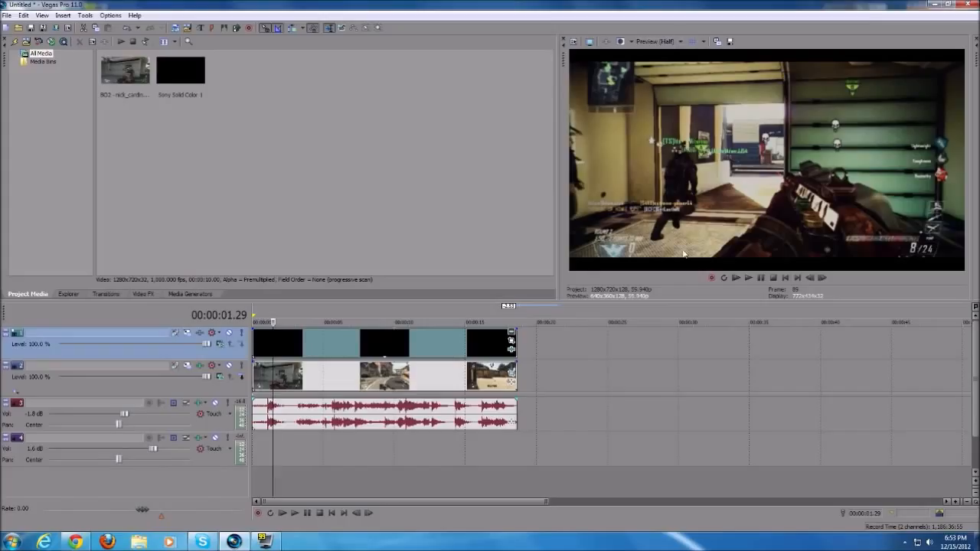
# Step: Try the Draft (Quarter) video preview quality
pyautogui.click(680, 42)
pyautogui.moveTo(678, 54)
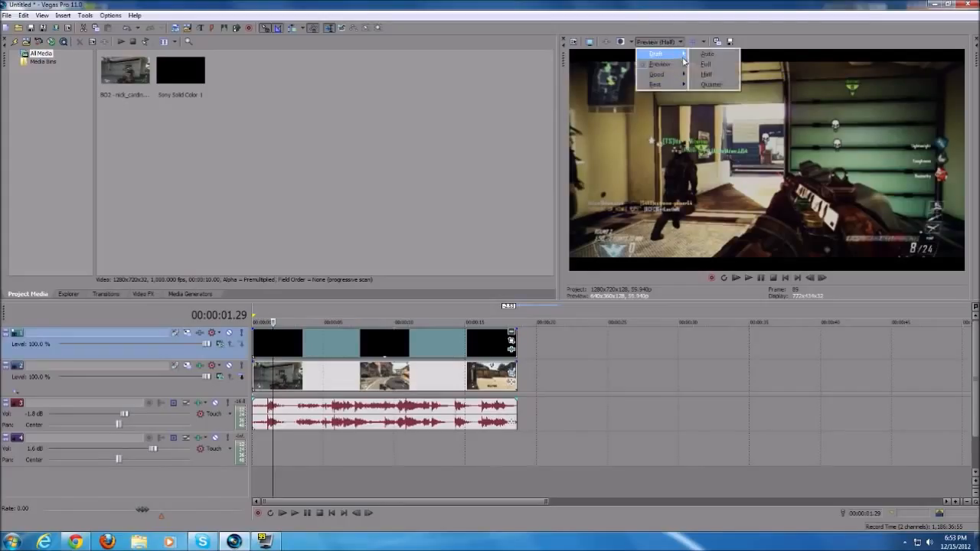
pyautogui.click(719, 85)
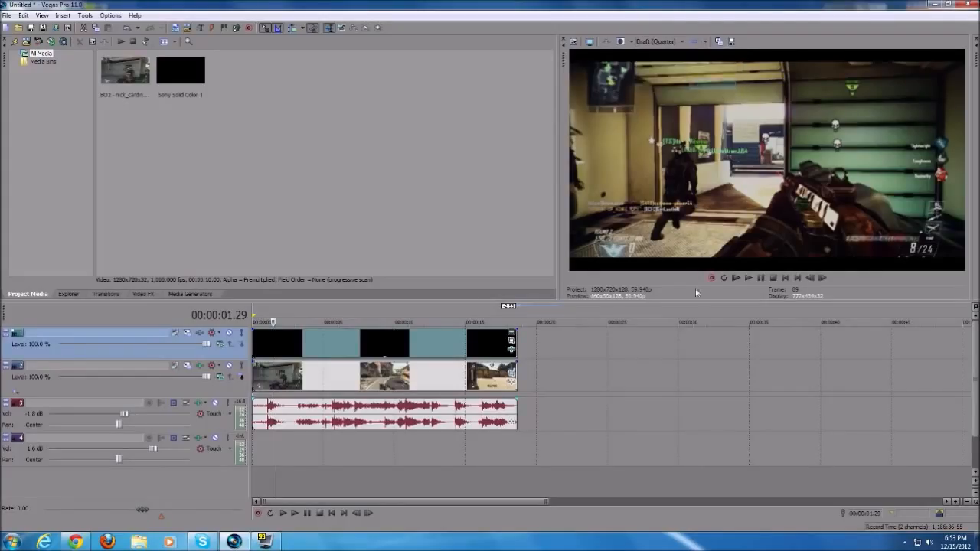
# Step: Return the video preview quality to Preview (Half) and play a few seconds of the edited clip before pausing
pyautogui.click(665, 44)
pyautogui.moveTo(663, 64)
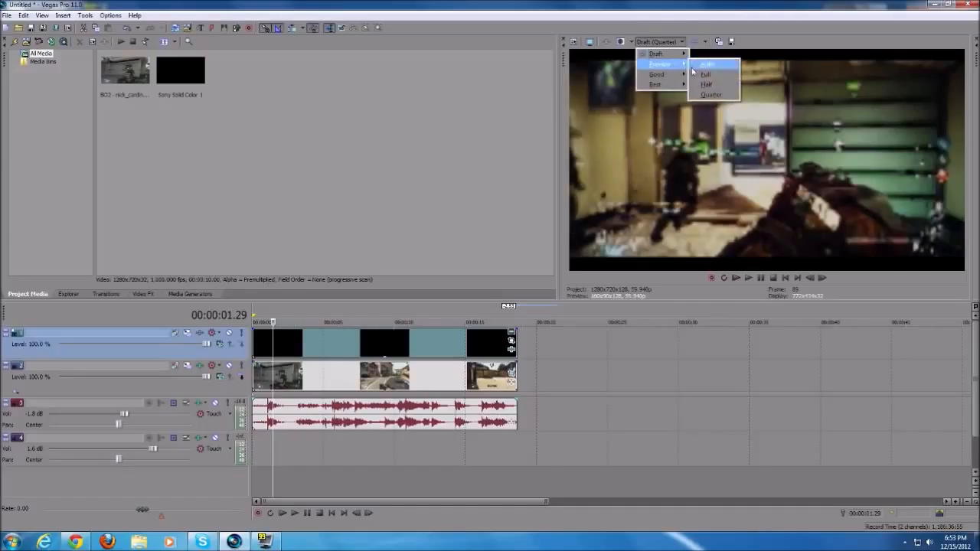
pyautogui.click(709, 86)
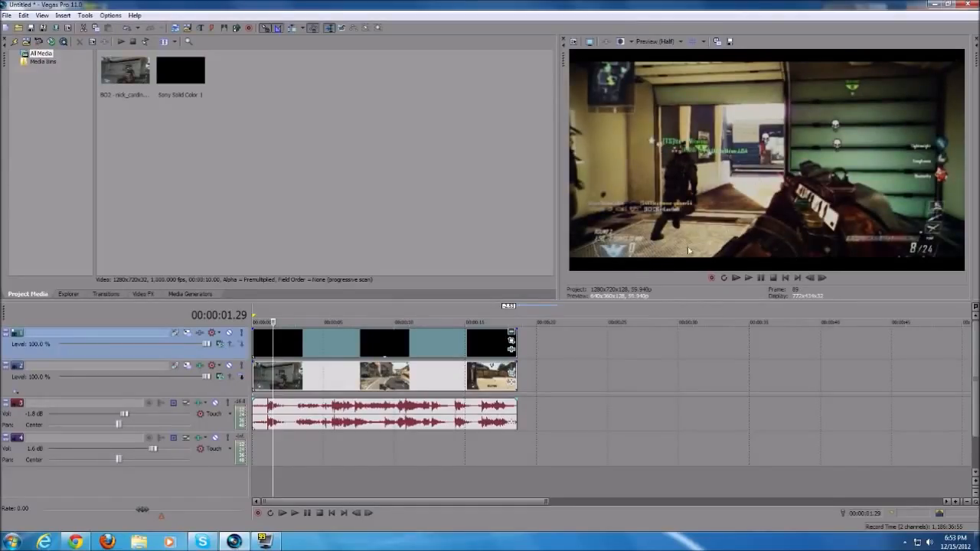
pyautogui.click(750, 278)
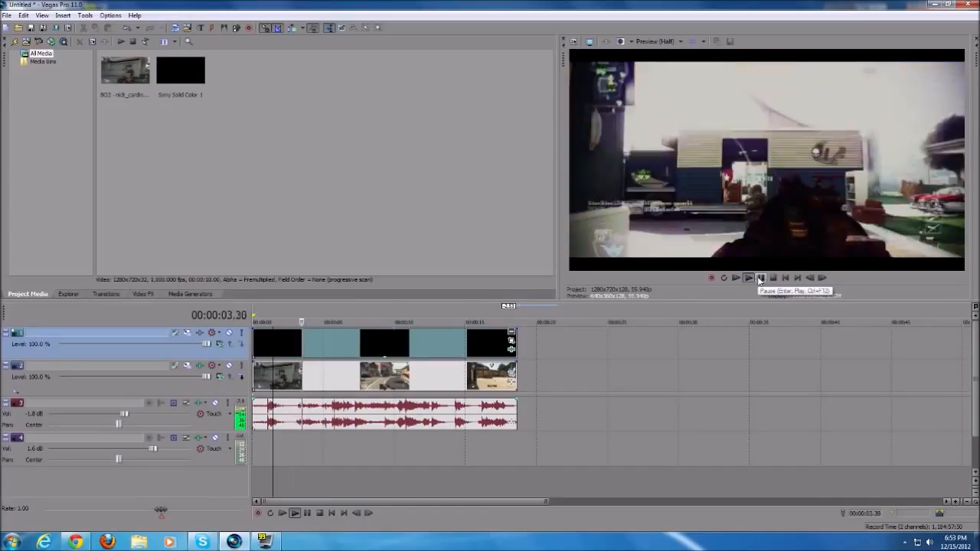
pyautogui.click(760, 279)
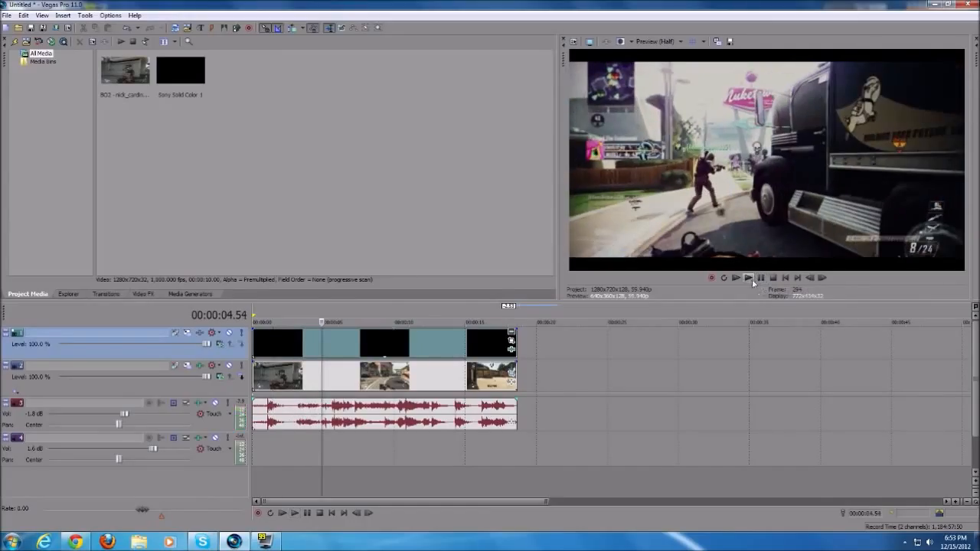
# Step: Play the edited clip from about 00:00:04.54 and pause it at about 00:00:11.59
pyautogui.click(232, 391)
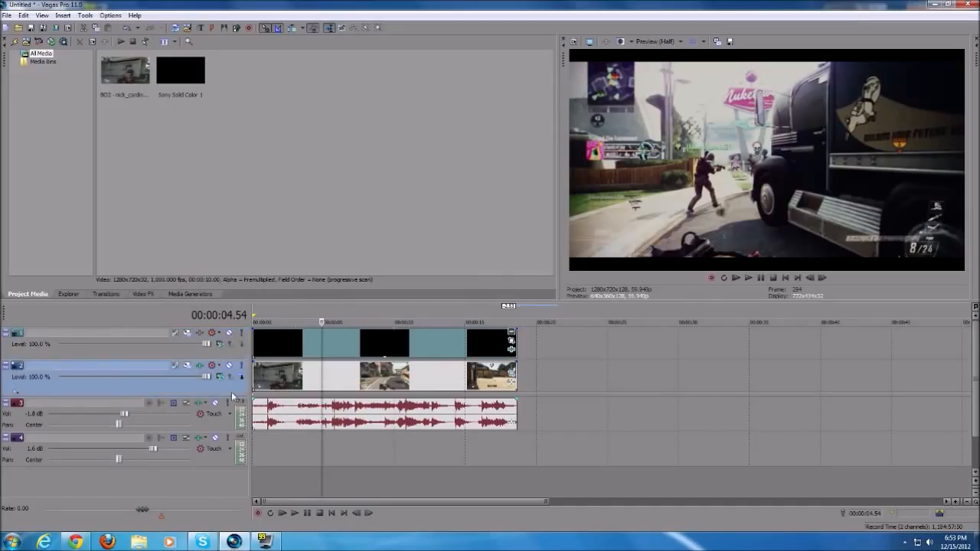
pyautogui.click(751, 276)
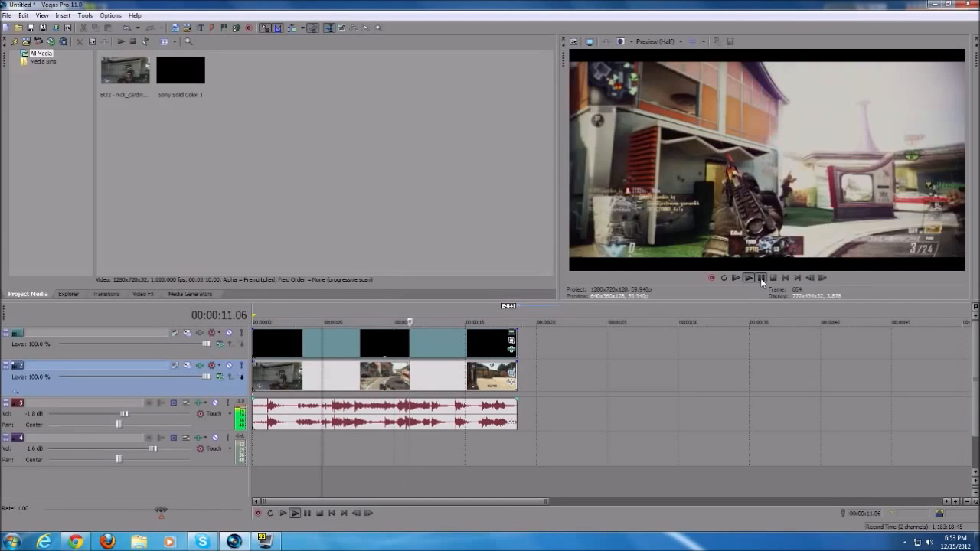
pyautogui.click(761, 278)
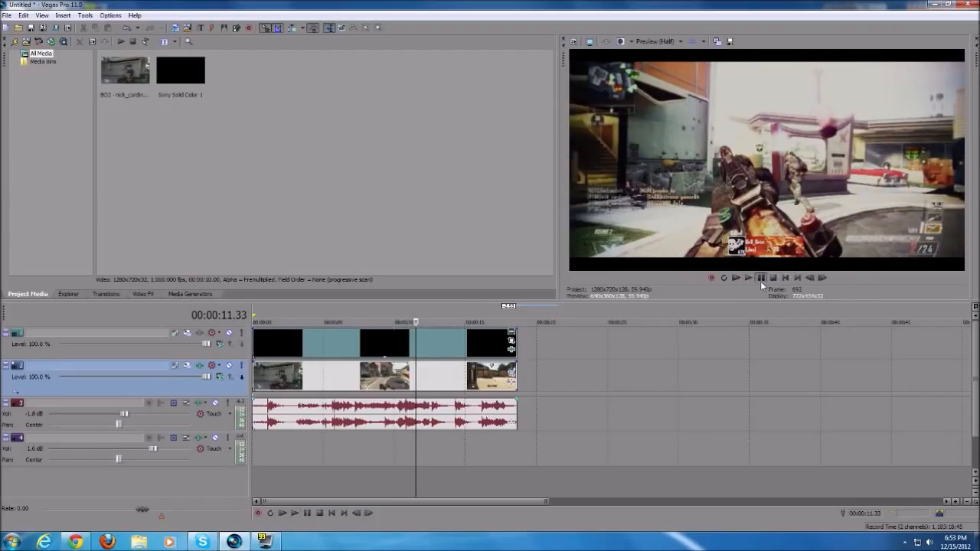
pyautogui.click(760, 281)
pyautogui.click(760, 280)
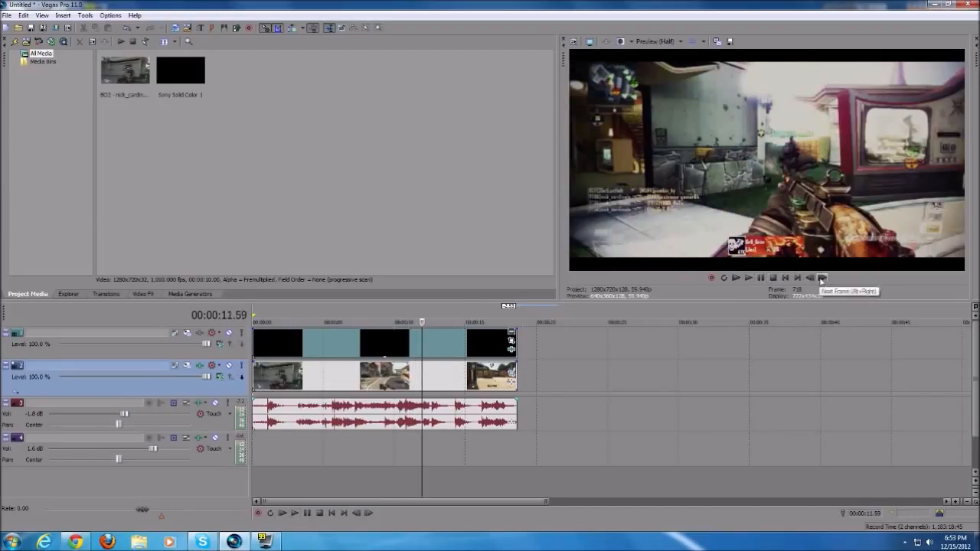
# Step: Advance frame by frame to about 00:00:12.41 to examine where the shot is fired in the doorway
pyautogui.click(822, 280)
pyautogui.click(822, 280)
pyautogui.click(822, 280)
pyautogui.click(821, 280)
pyautogui.click(822, 281)
pyautogui.click(822, 281)
pyautogui.click(822, 280)
pyautogui.click(822, 281)
pyautogui.click(822, 280)
pyautogui.click(822, 281)
pyautogui.click(821, 281)
pyautogui.click(822, 280)
pyautogui.click(822, 280)
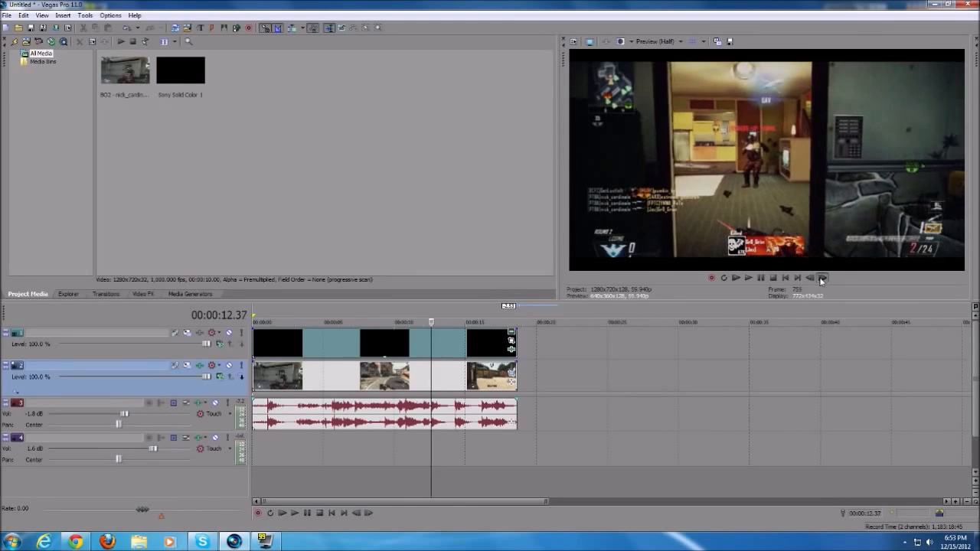
pyautogui.click(822, 280)
pyautogui.click(822, 280)
pyautogui.click(822, 280)
pyautogui.click(821, 280)
pyautogui.click(822, 280)
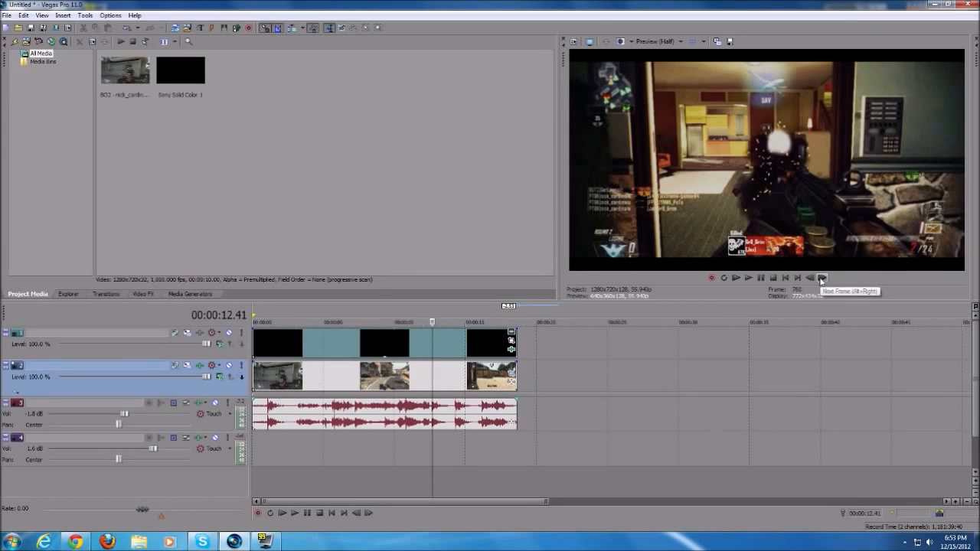
# Step: Split the gameplay clip and its audio at the muzzle-flash frame, 00:00:12.39
pyautogui.moveTo(547, 500); pyautogui.dragTo(423, 486)
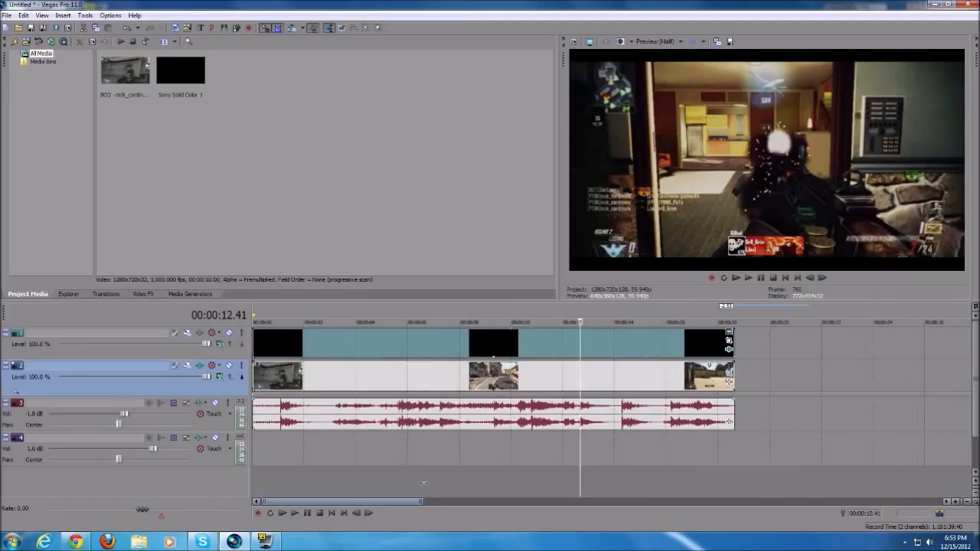
pyautogui.click(810, 279)
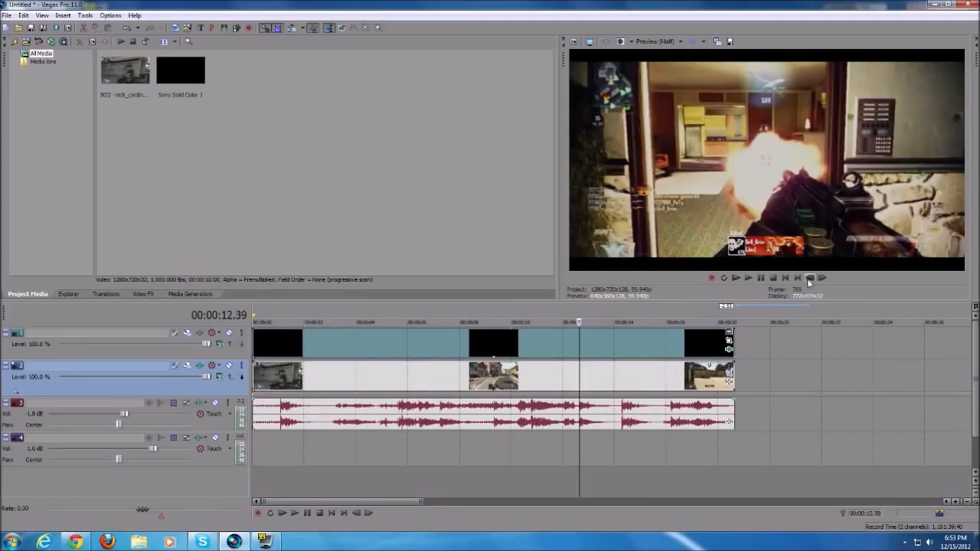
pyautogui.click(810, 279)
pyautogui.click(809, 279)
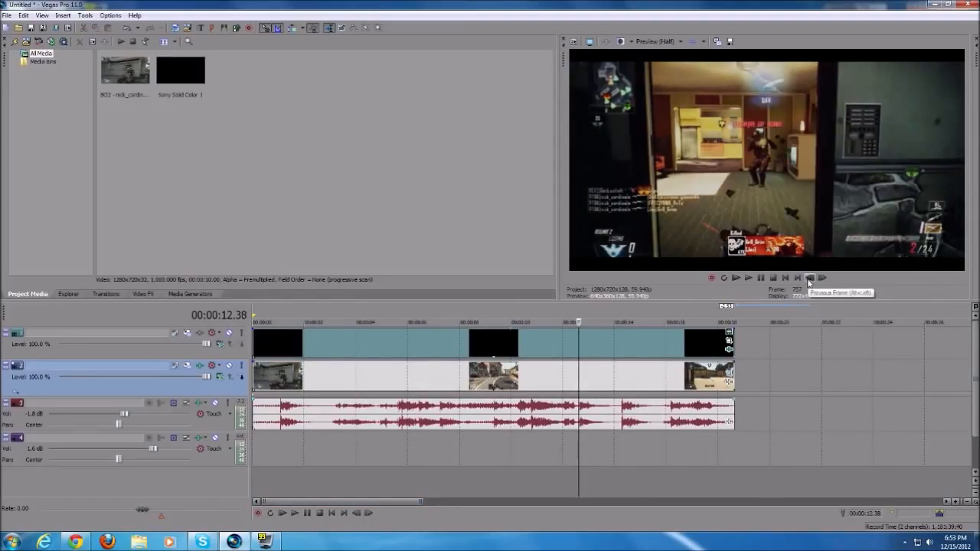
pyautogui.click(822, 279)
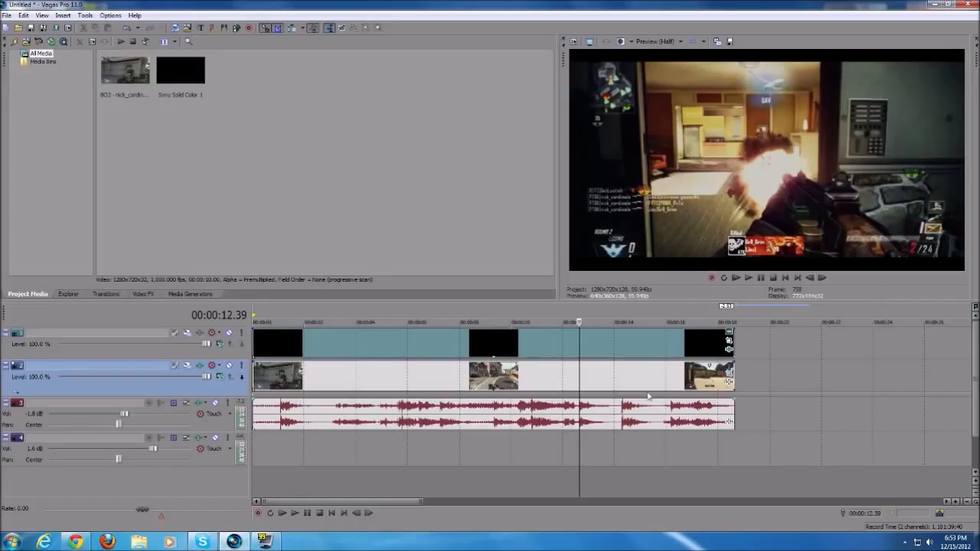
pyautogui.click(579, 374)
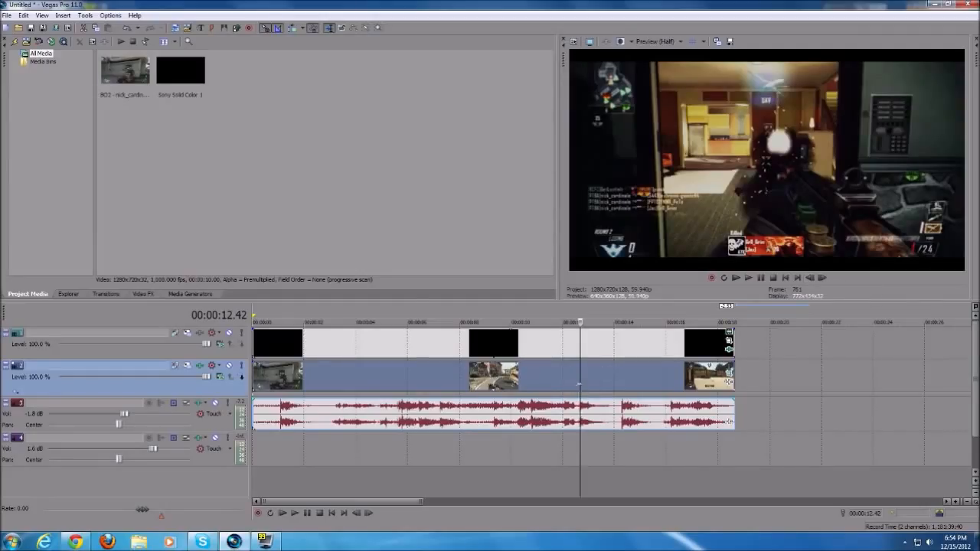
pyautogui.click(809, 279)
pyautogui.click(810, 278)
pyautogui.click(809, 278)
pyautogui.click(810, 278)
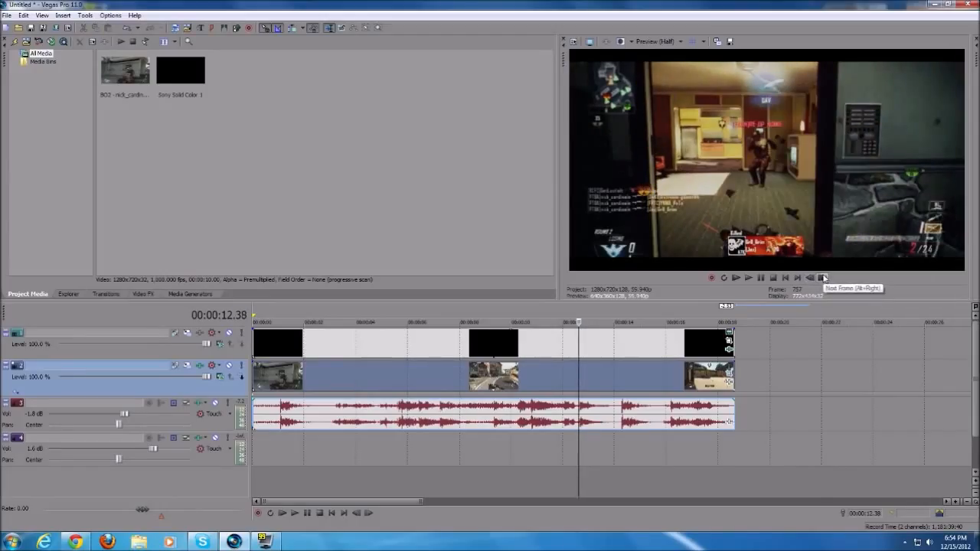
pyautogui.click(821, 279)
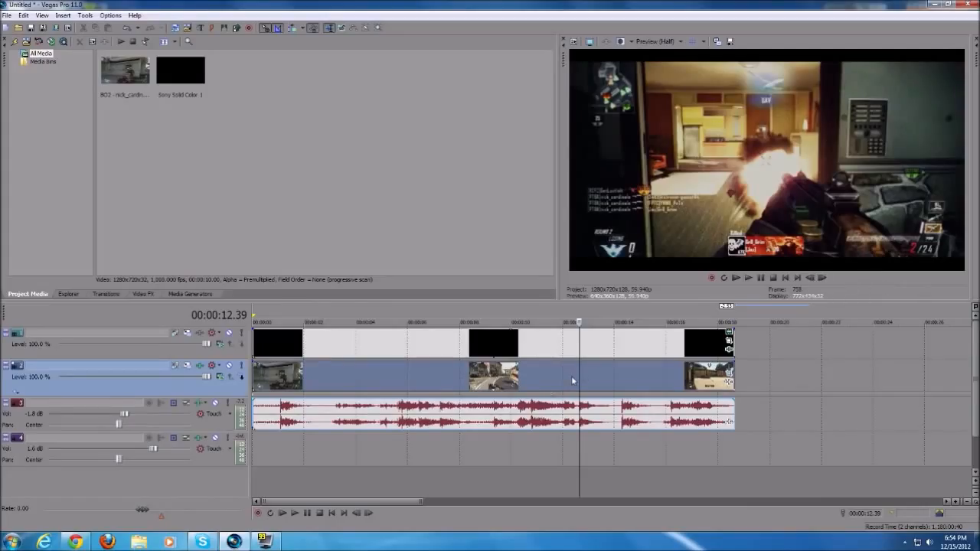
pyautogui.press('s')
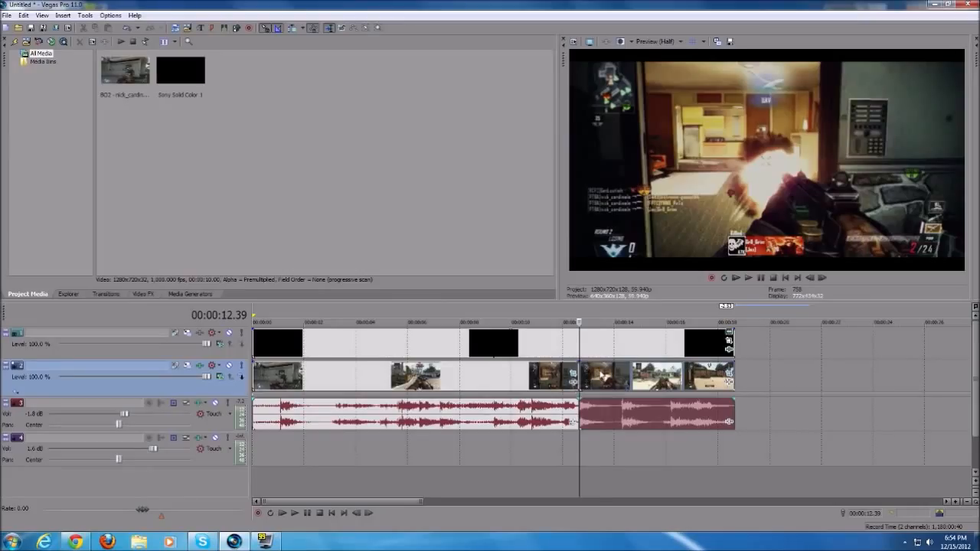
# Step: Split the gameplay clip again at 00:00:13.48 and move the trailing segment about 5 seconds later on the timeline
pyautogui.click(601, 376)
pyautogui.click(610, 376)
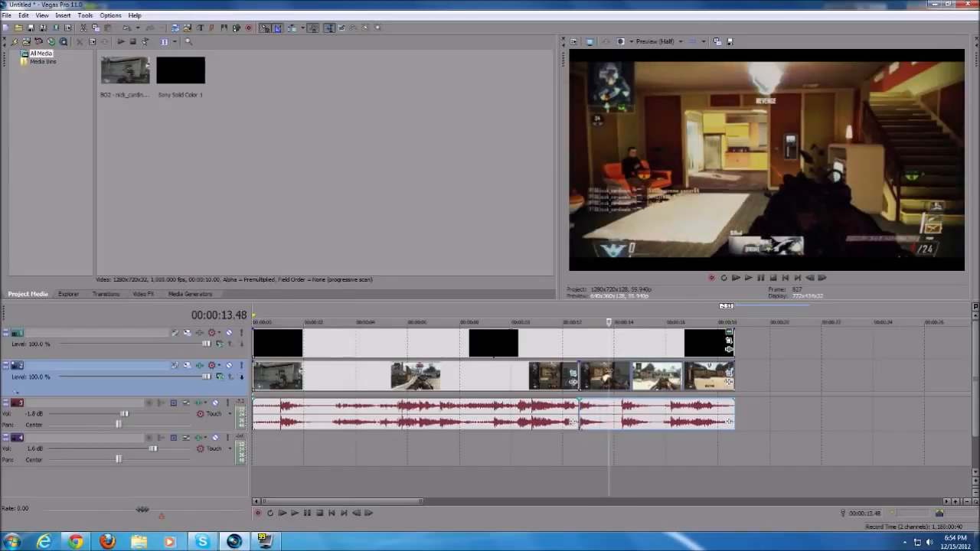
pyautogui.press('s')
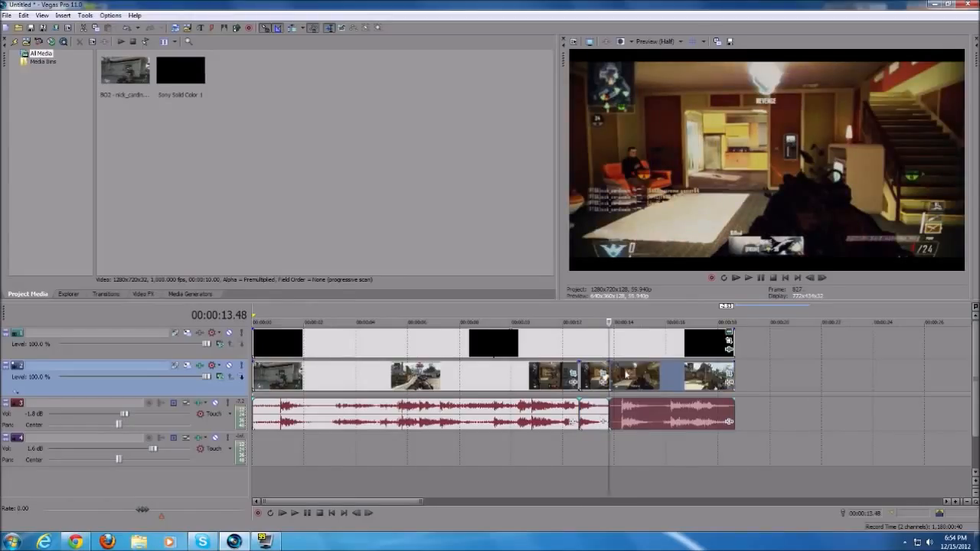
pyautogui.moveTo(629, 375); pyautogui.dragTo(772, 369)
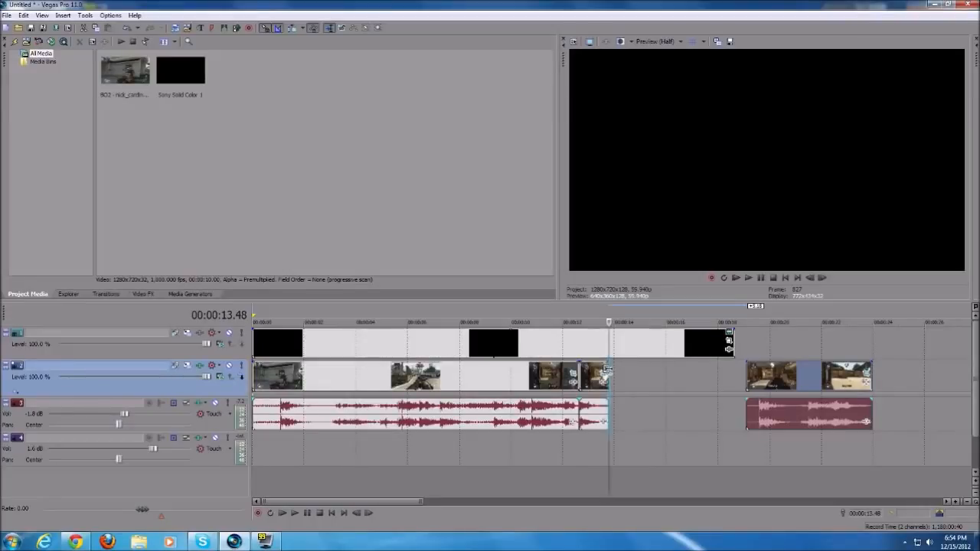
# Step: Try to slow the middle segment by time-stretching its end to about 00:00:17, and place the trailing segment directly after it
pyautogui.moveTo(607, 370); pyautogui.dragTo(698, 372)
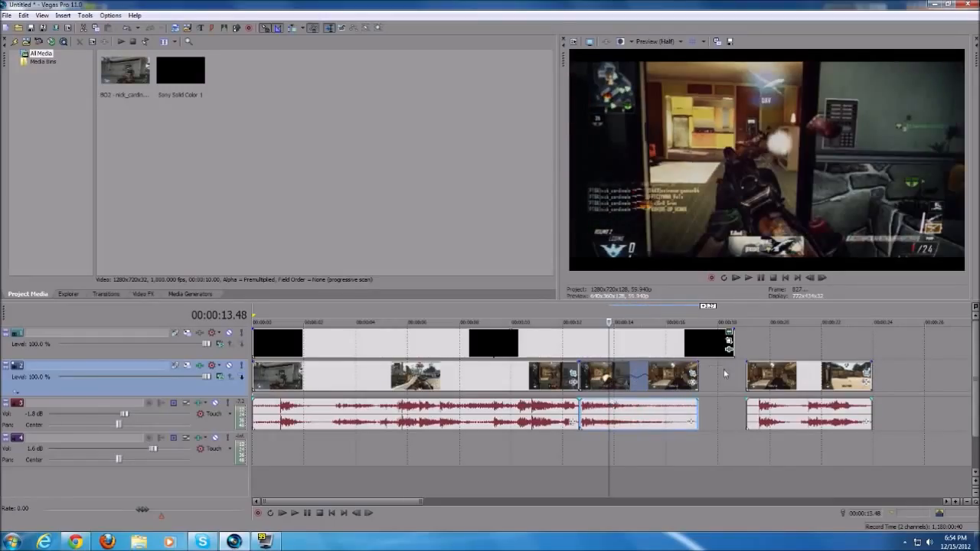
pyautogui.moveTo(762, 374); pyautogui.dragTo(719, 382)
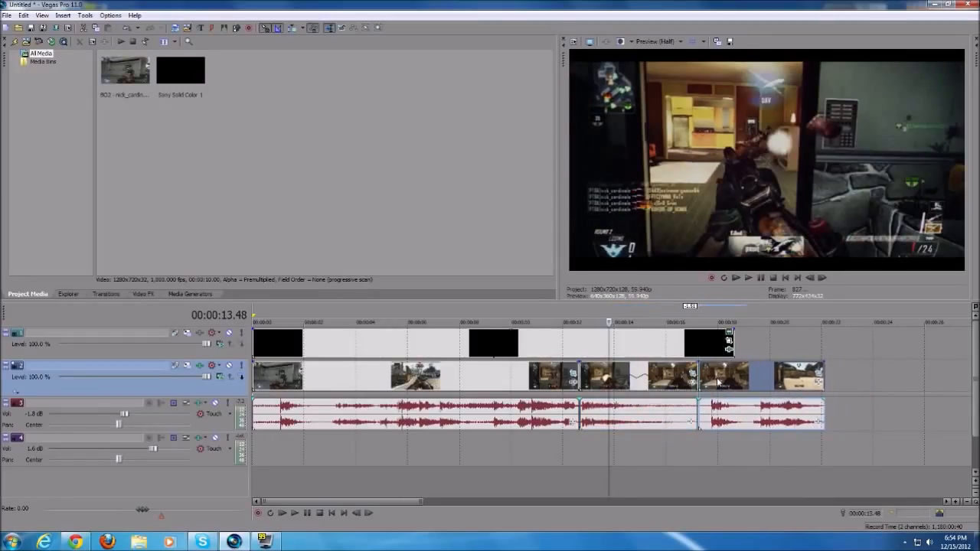
# Step: Play the stretched section from 00:00:12.07, and undo the trailing segment's move and the time stretch
pyautogui.click(565, 318)
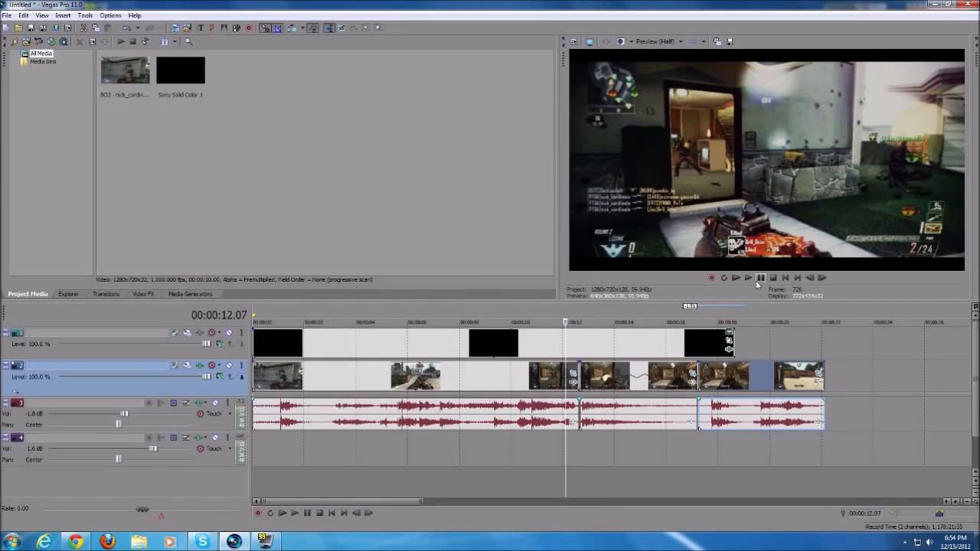
pyautogui.click(749, 277)
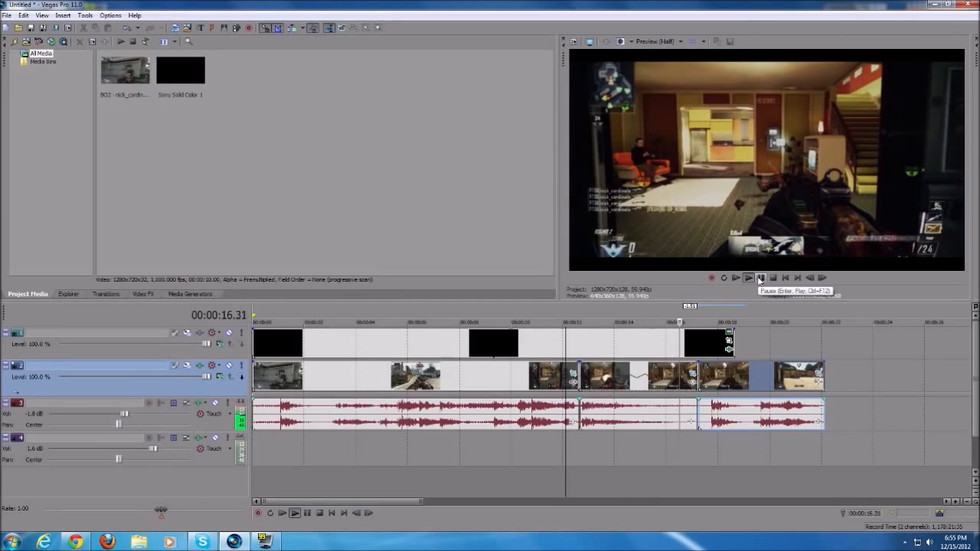
pyautogui.click(760, 279)
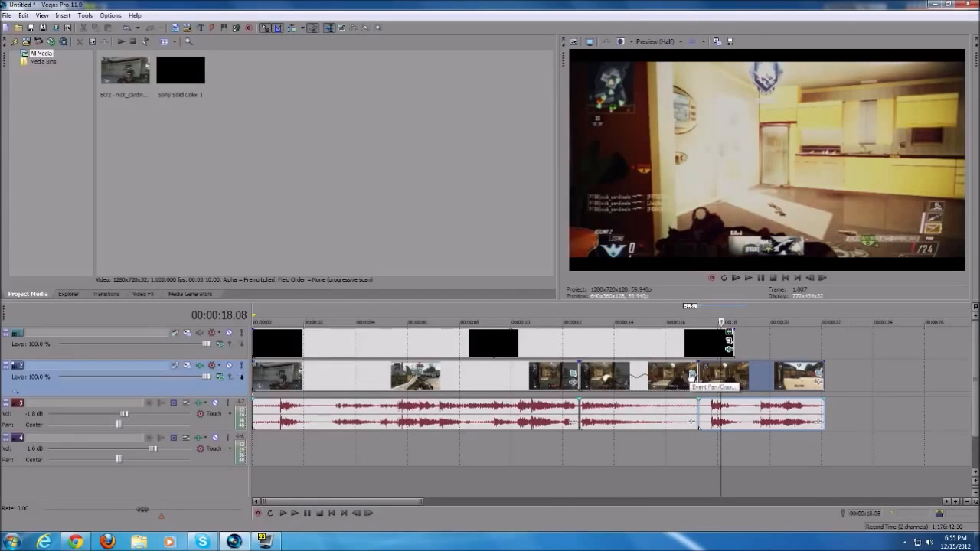
pyautogui.hotkey('ctrl', 'z')
pyautogui.hotkey('ctrl', 'z')
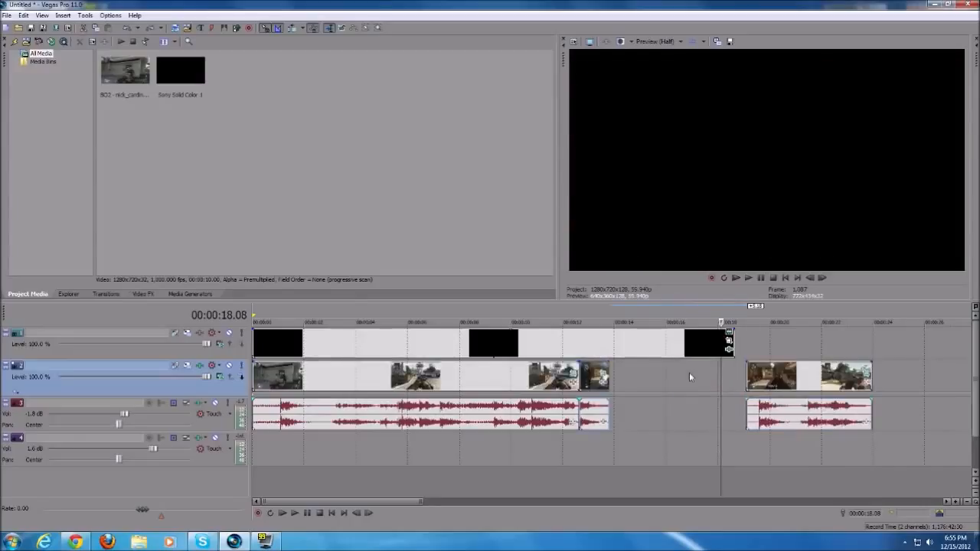
# Step: Add the TwixtorPRO effect to the short middle segment of the gameplay clip
pyautogui.click(602, 380)
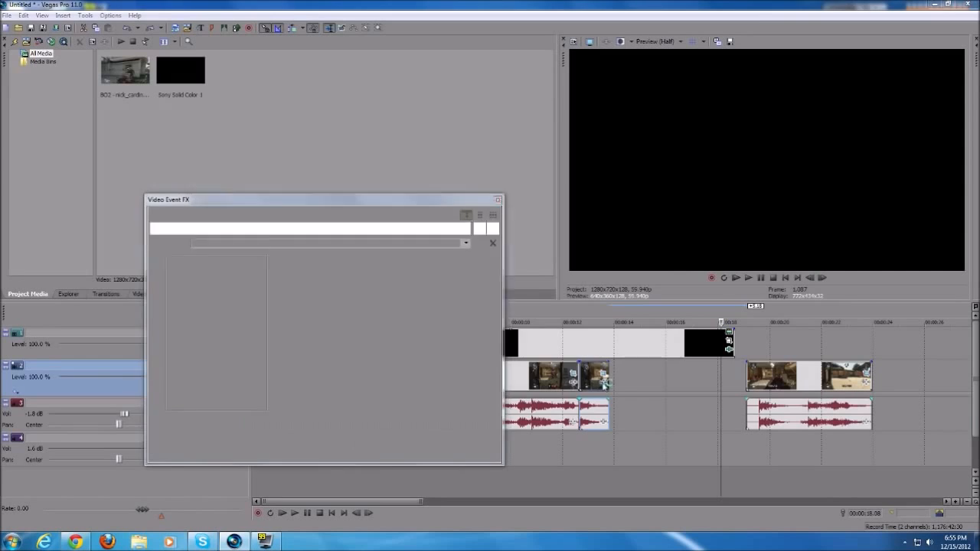
pyautogui.click(491, 256)
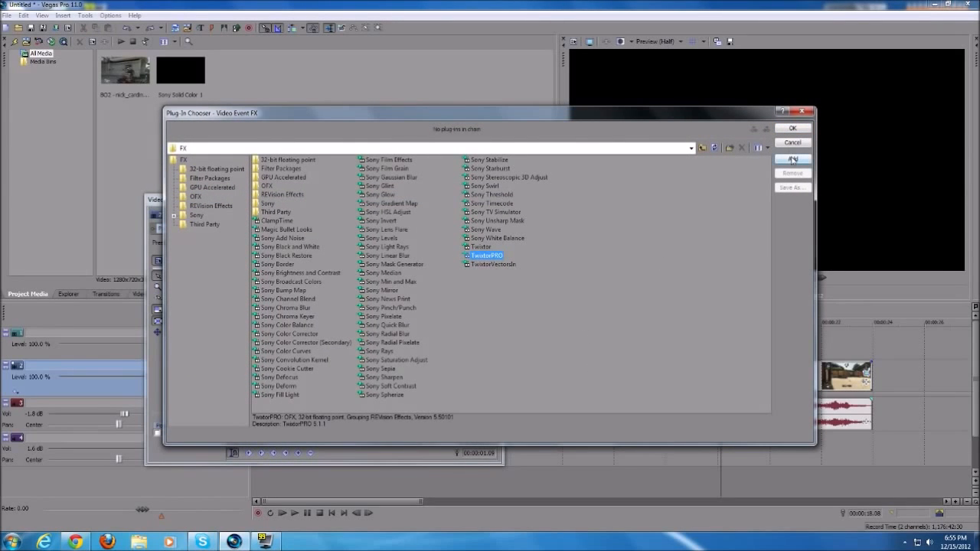
pyautogui.click(793, 159)
pyautogui.click(791, 129)
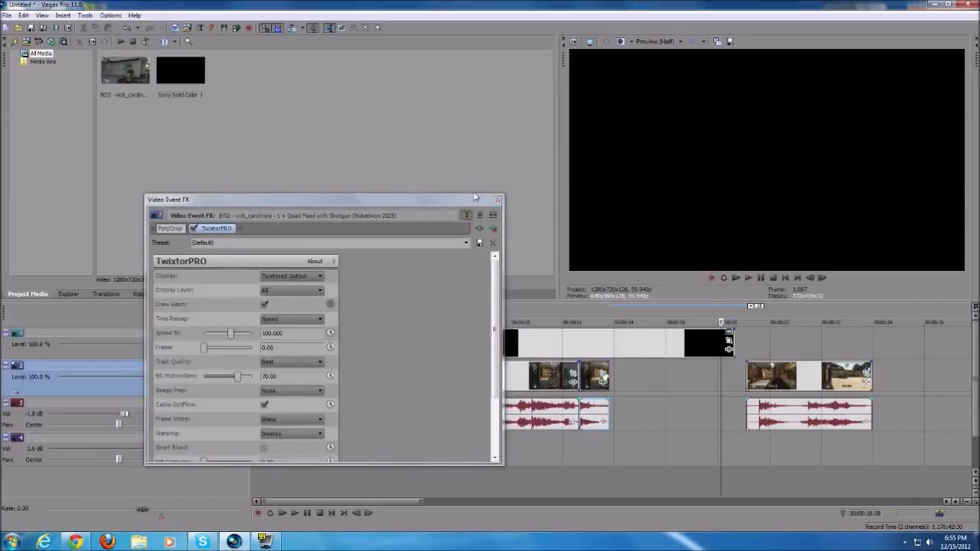
# Step: Apply the Best 20% preset to the middle segment's TwixtorPRO effect
pyautogui.moveTo(473, 195); pyautogui.dragTo(466, 105)
pyautogui.click(468, 152)
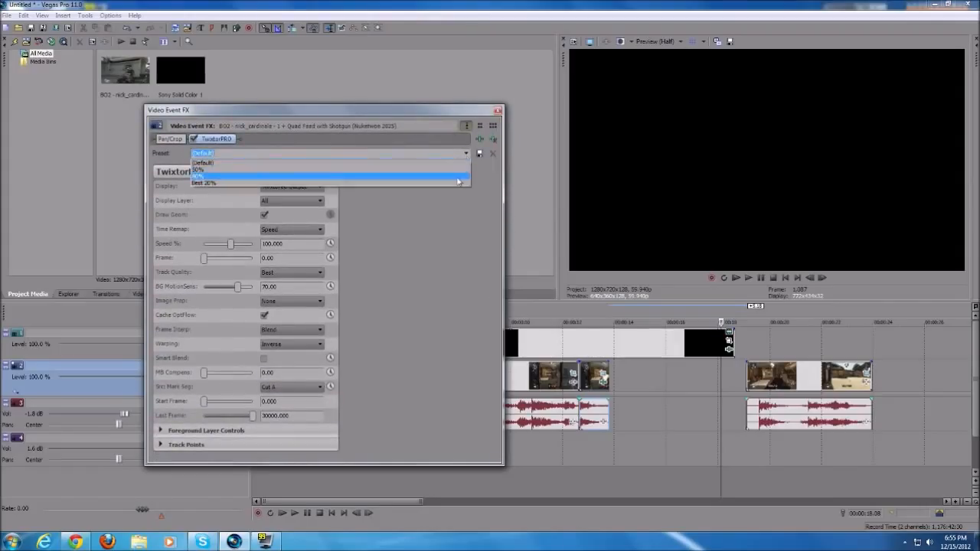
pyautogui.click(454, 182)
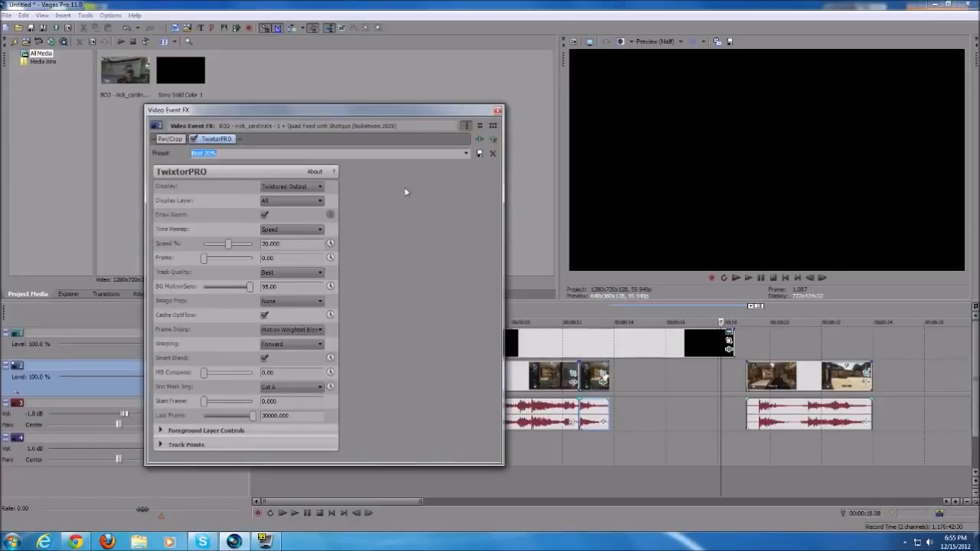
# Step: Show the middle segment at 00:00:13.02 and adjust the TwixtorPRO Speed % value
pyautogui.click(590, 307)
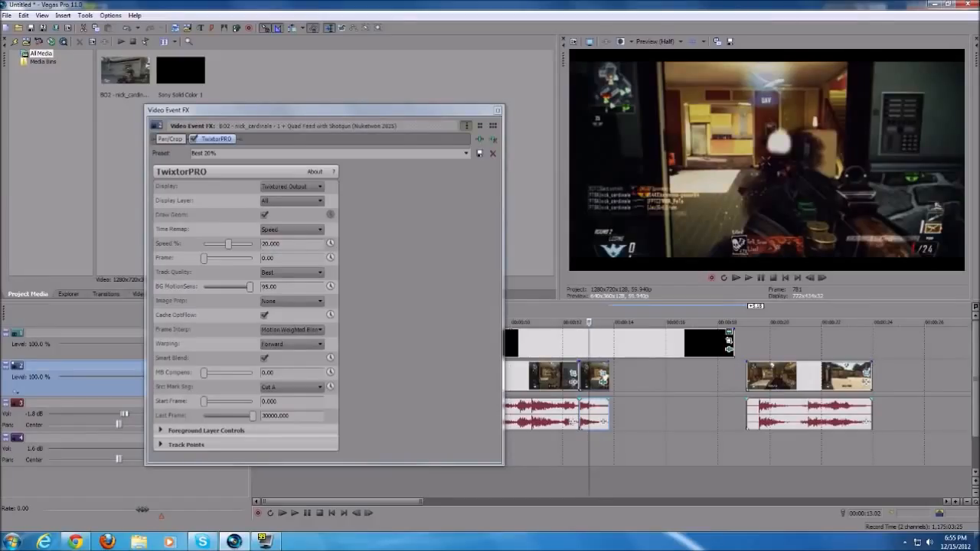
pyautogui.moveTo(228, 245); pyautogui.dragTo(228, 248)
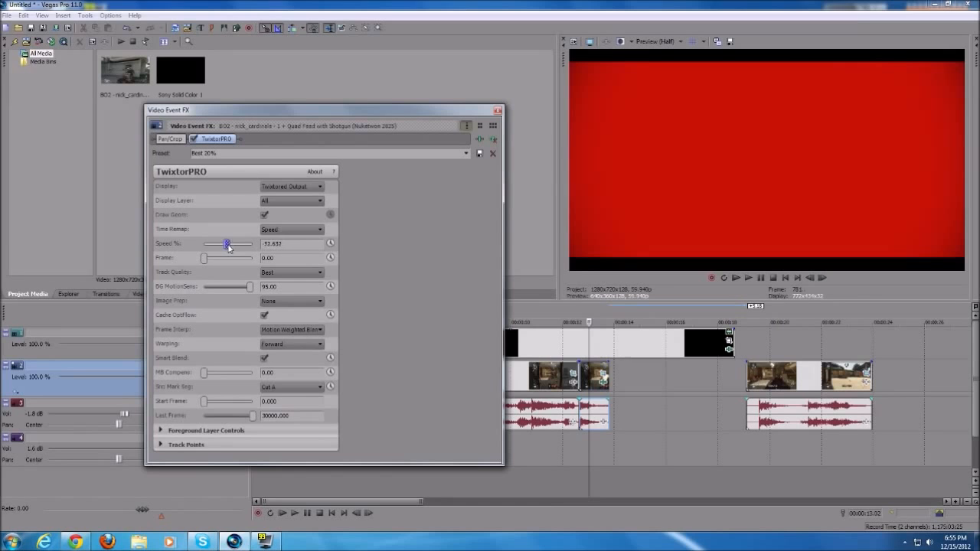